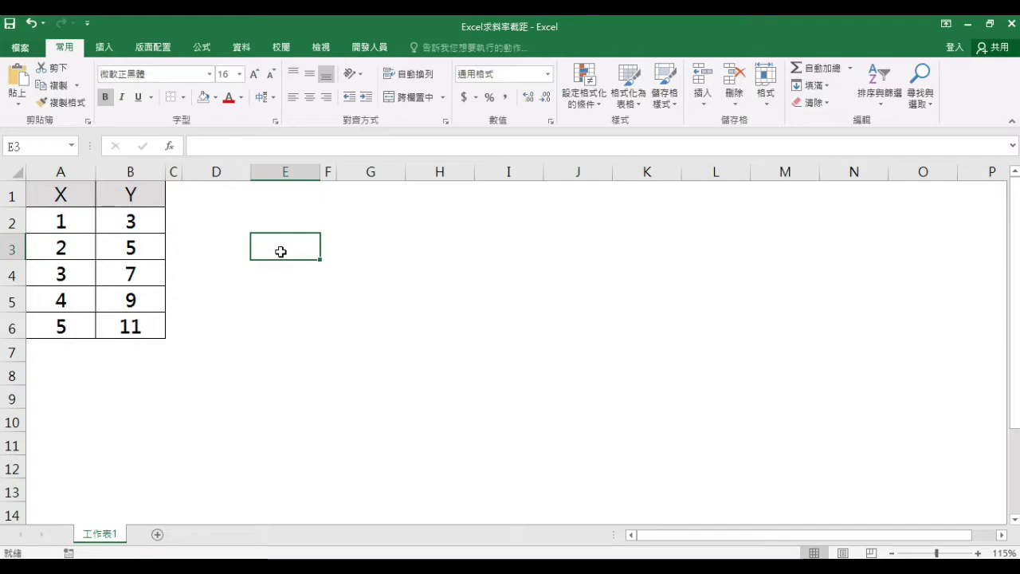
drag(69, 194, 145, 327)
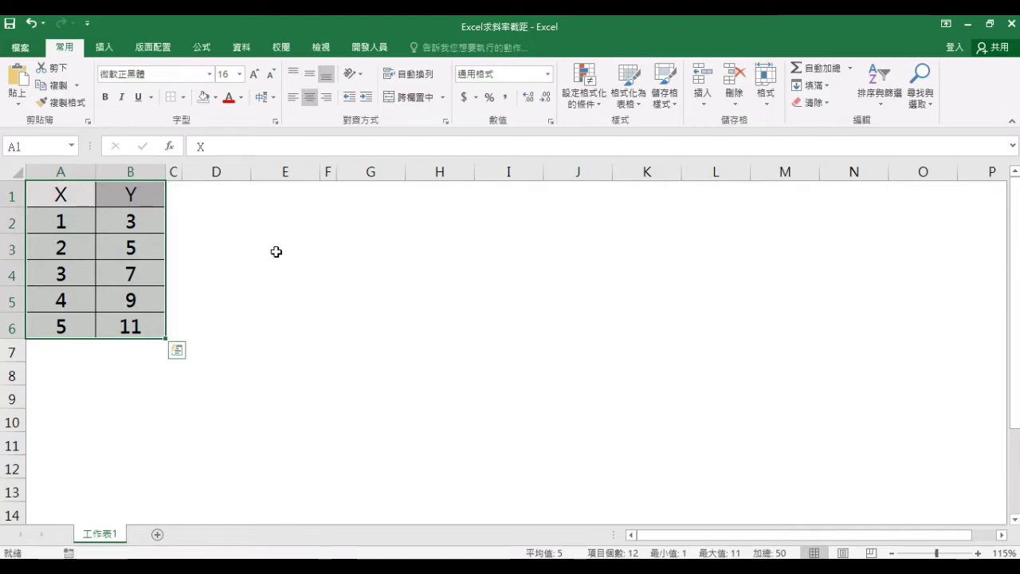
drag(62, 196, 128, 244)
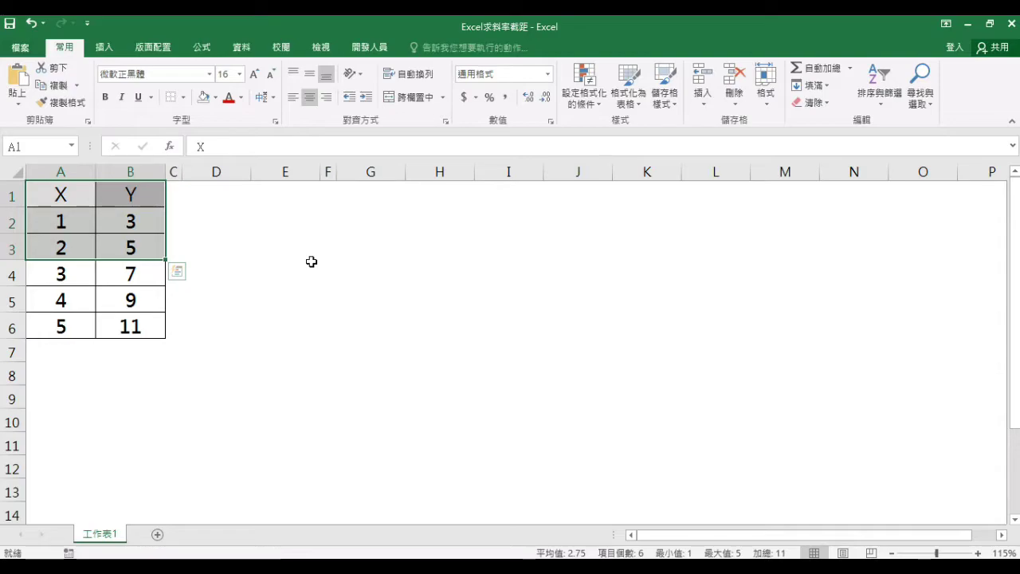
Enter the headings 斜率 in cell D1 and 截距 in cell E1
click(228, 193)
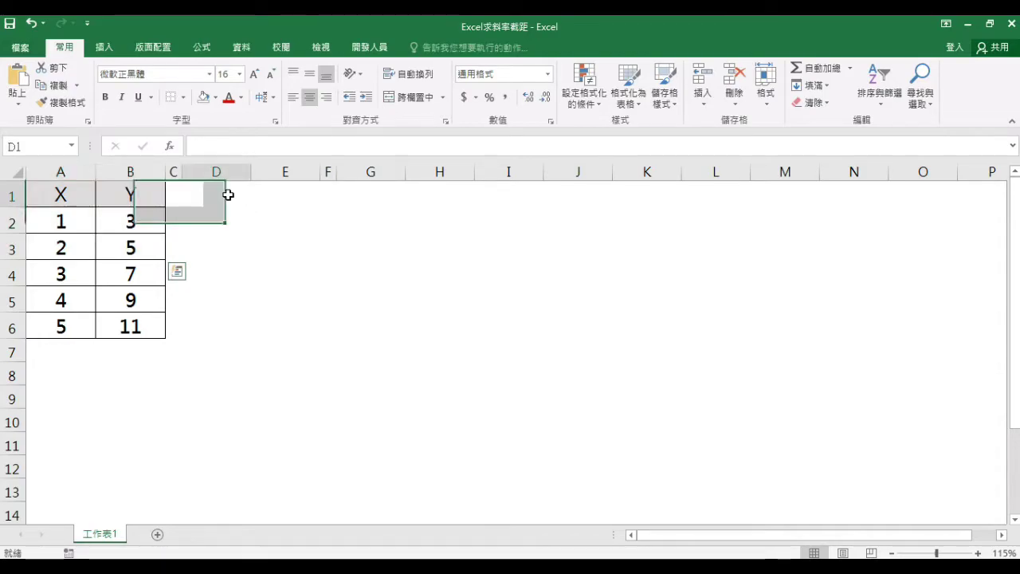
text(斜)
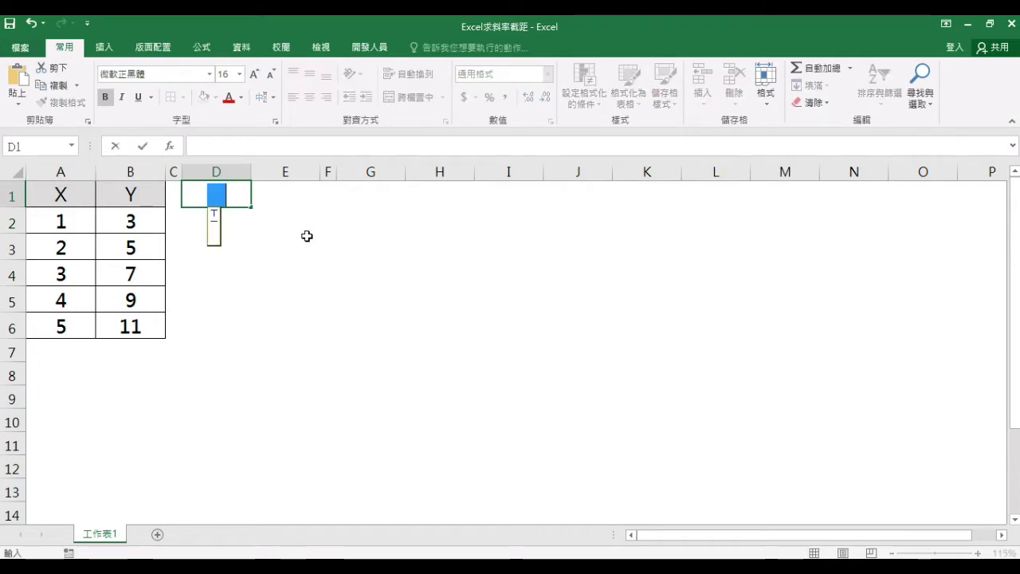
text(率)
key(Tab)
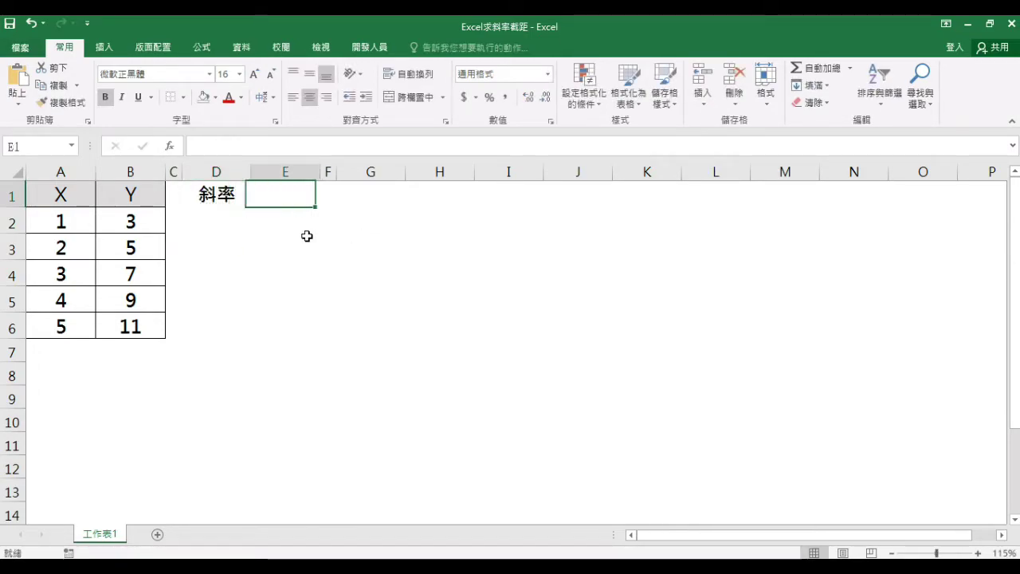
text(截距)
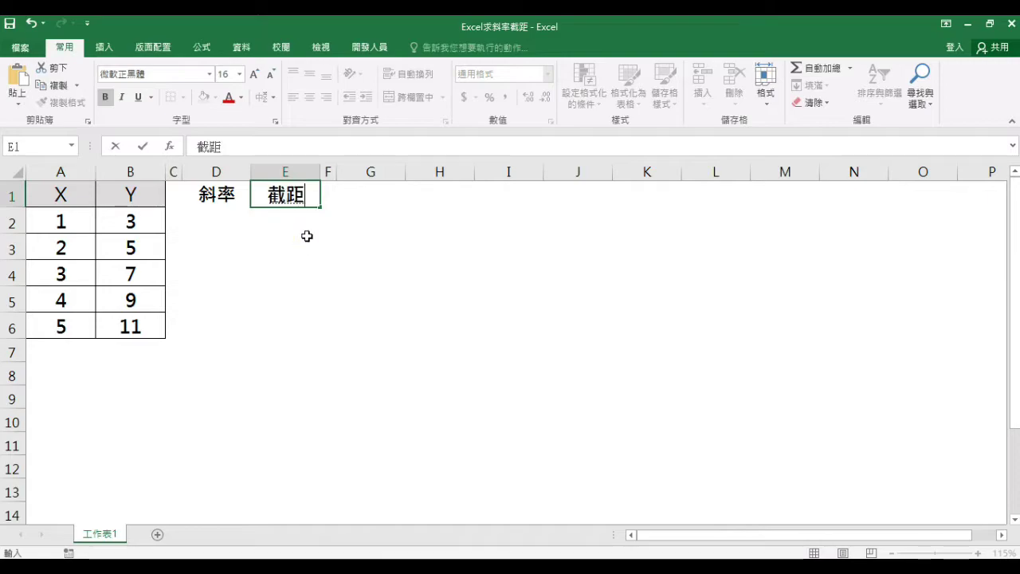
key(Return)
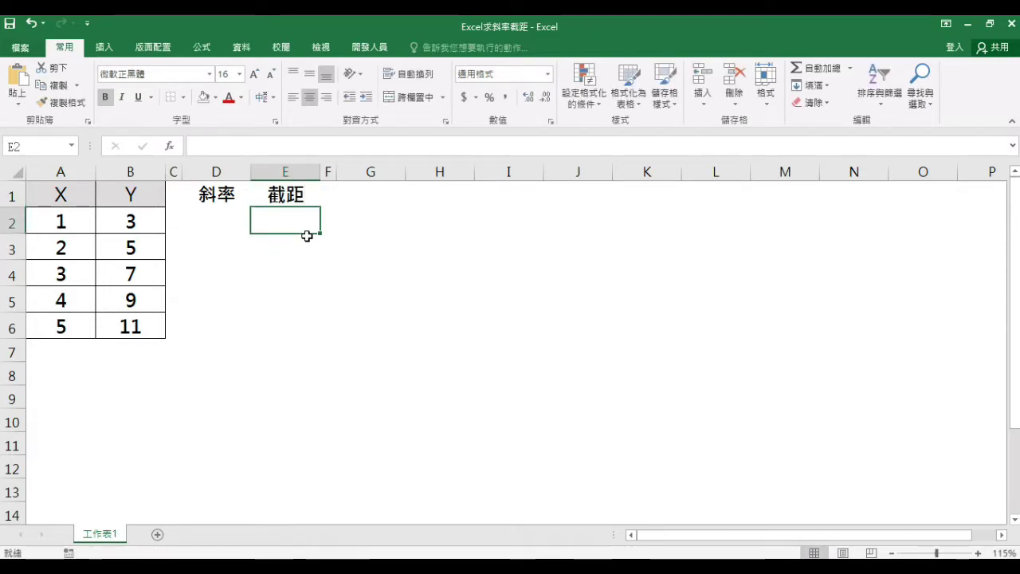
Apply all borders to D1:E2 and fill the heading cells D1:E1 with light gray
click(245, 200)
drag(244, 200, 289, 223)
click(183, 97)
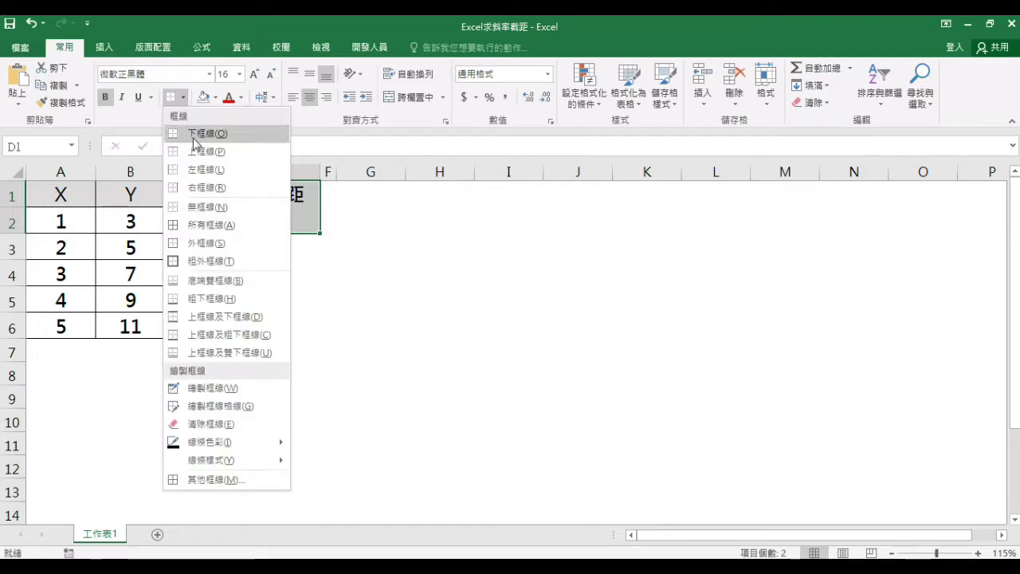
click(211, 224)
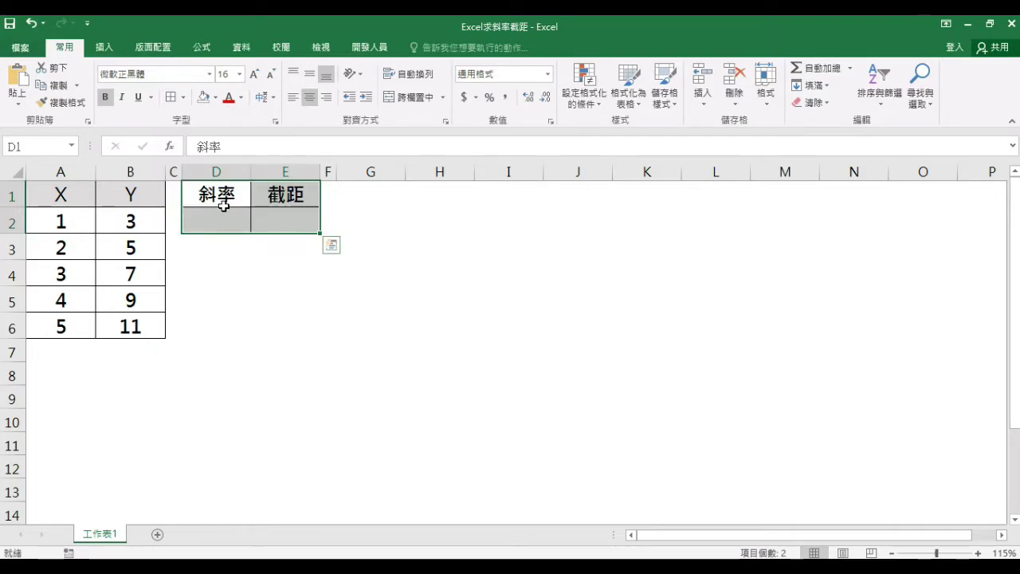
click(215, 97)
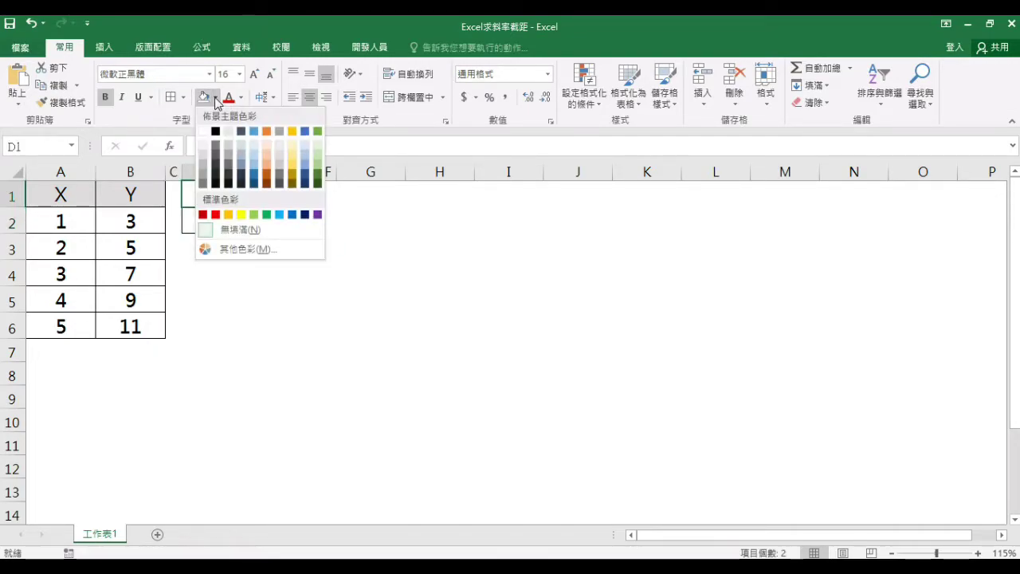
click(204, 164)
Insert the SLOPE function in cell D2 with B2:B6 as the known y's and A2:A6 as the known x's
click(228, 230)
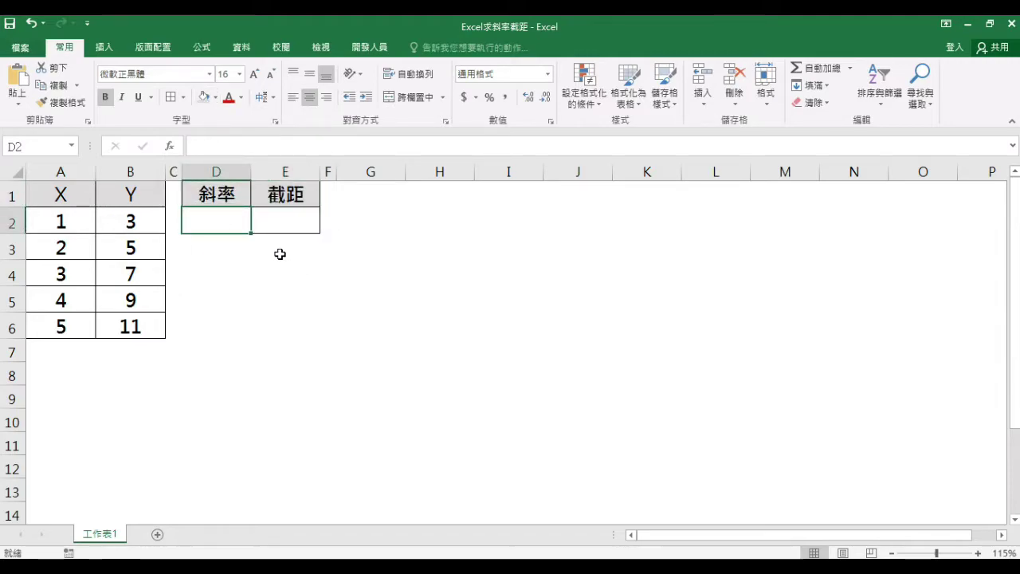
click(170, 148)
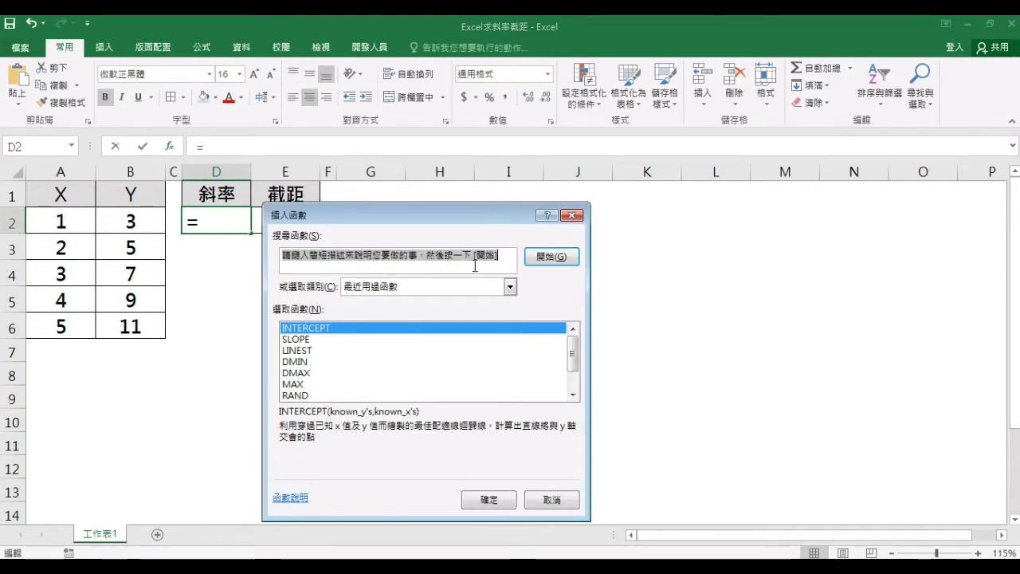
text(Slope)
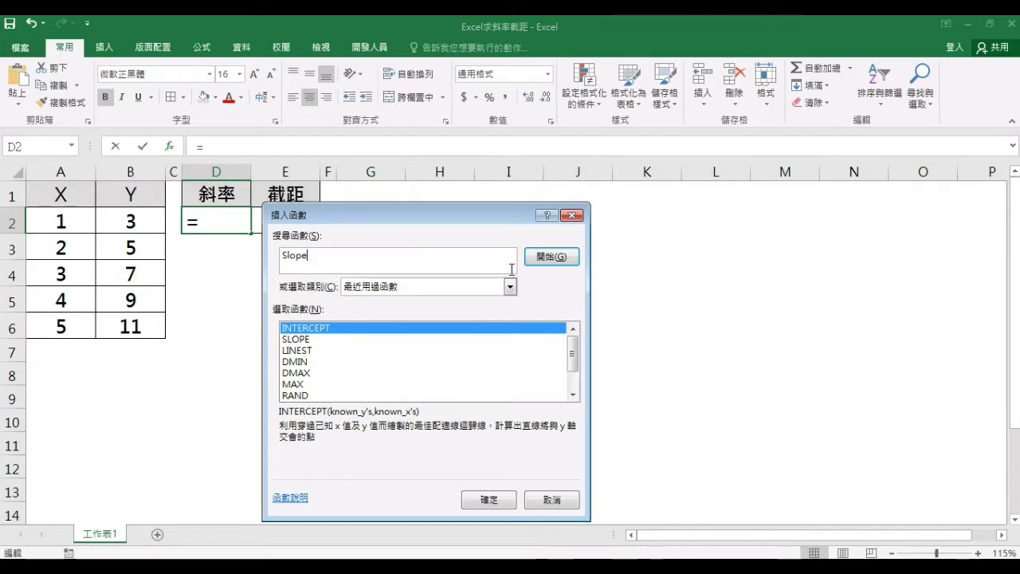
click(544, 263)
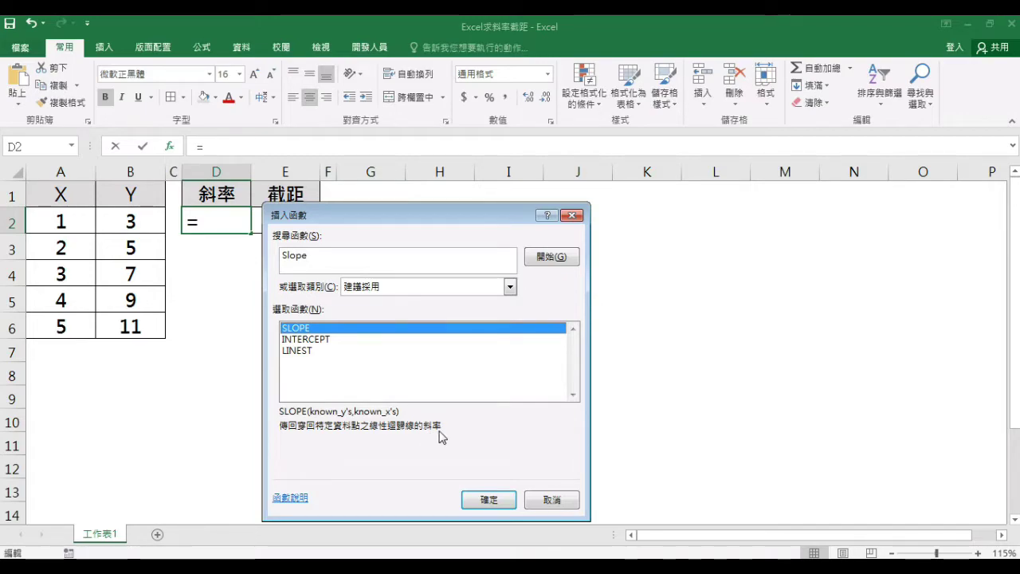
click(494, 500)
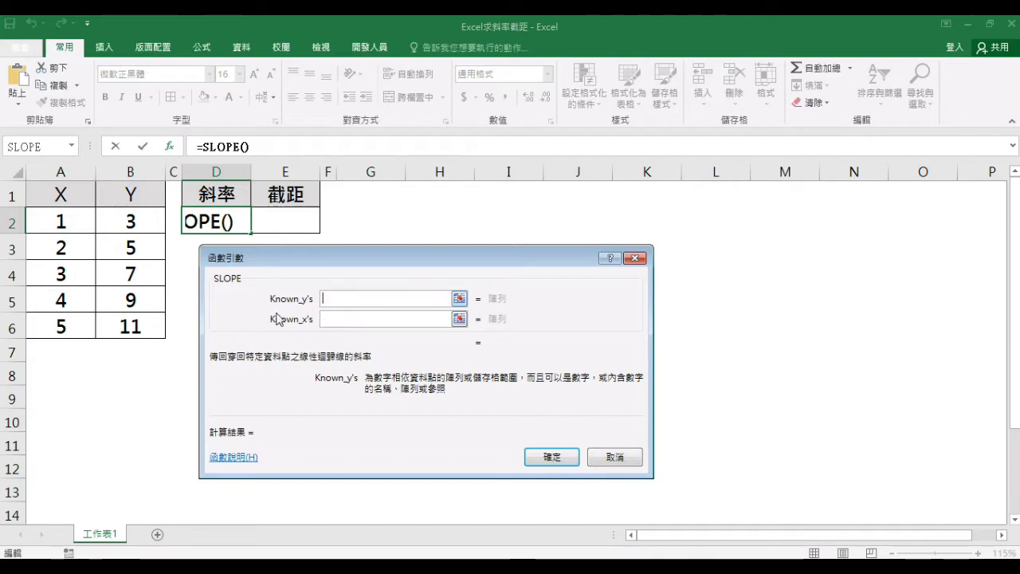
drag(130, 222, 121, 325)
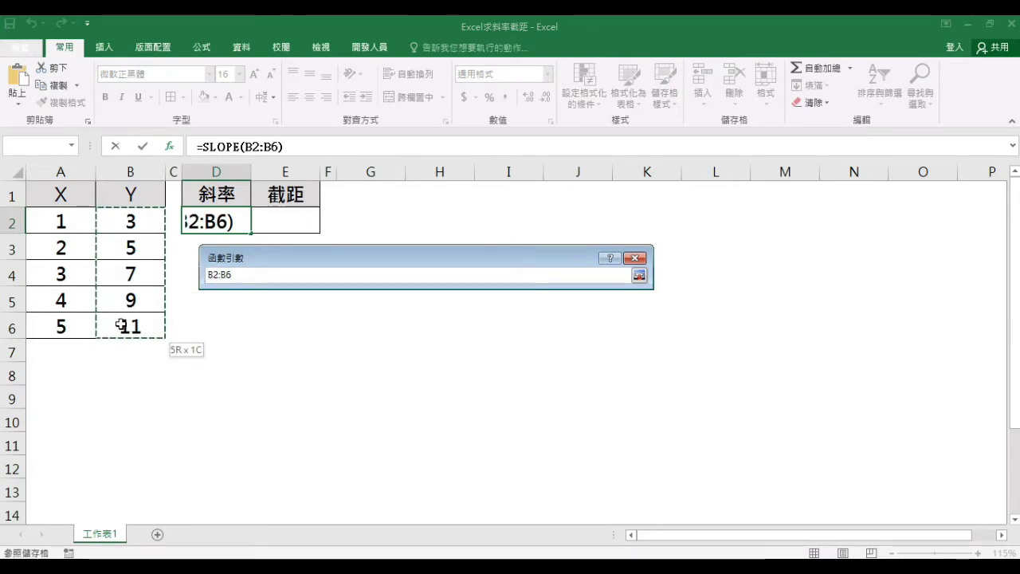
click(332, 321)
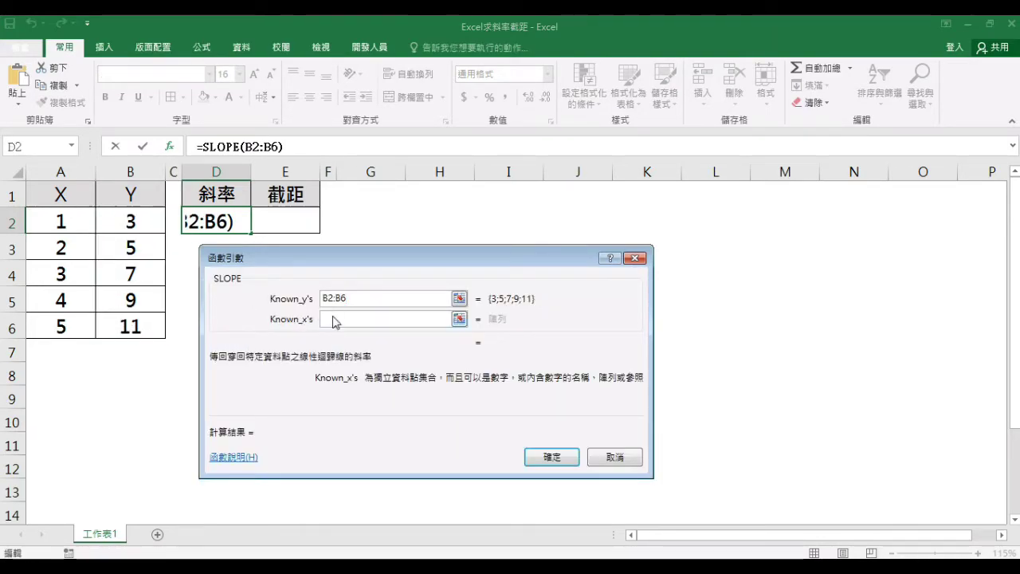
drag(80, 227, 66, 321)
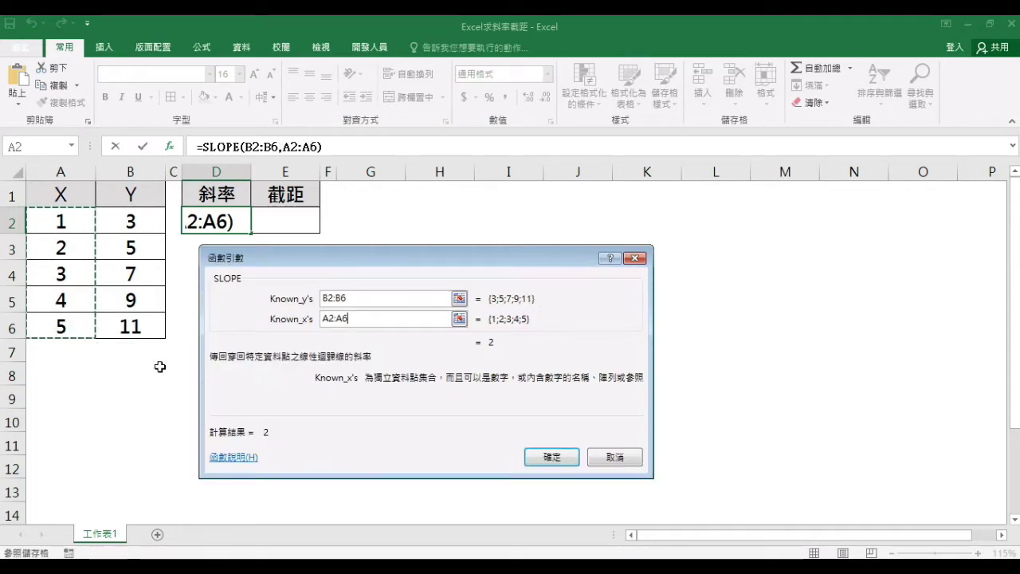
click(550, 459)
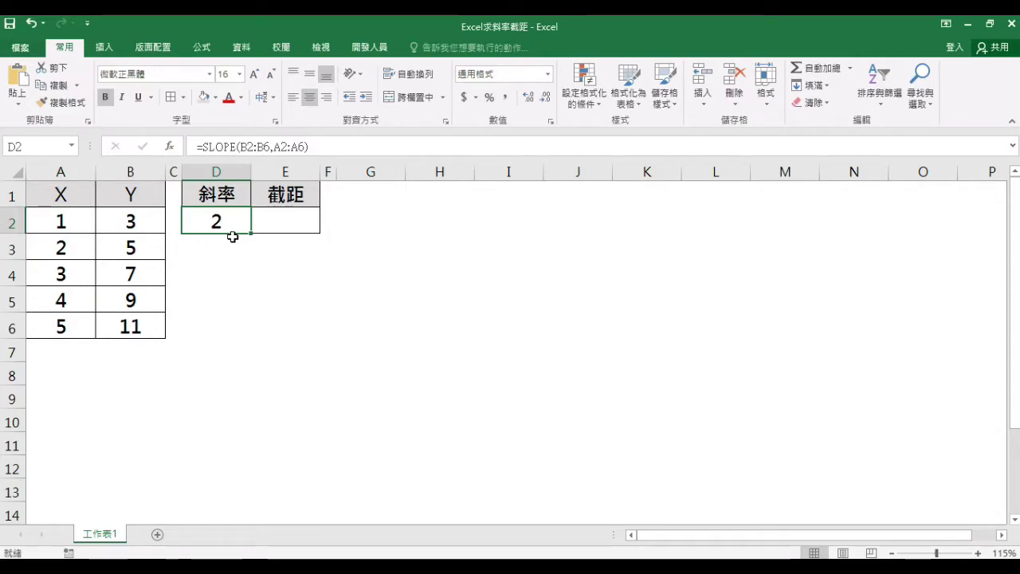
Insert the INTERCEPT function in cell E2 with B2:B6 as the known y's and A2:A6 as the known x's
click(293, 220)
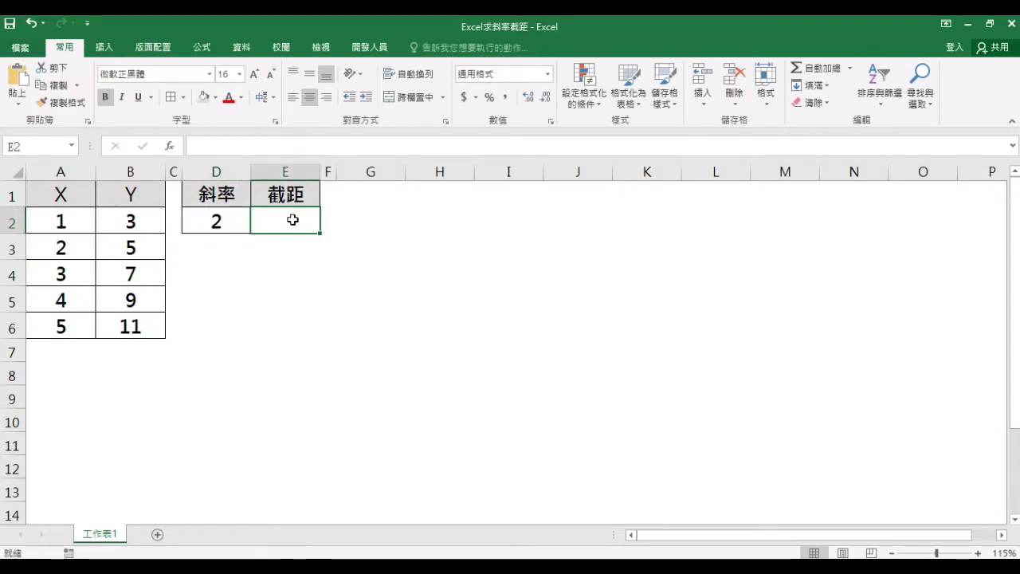
click(170, 147)
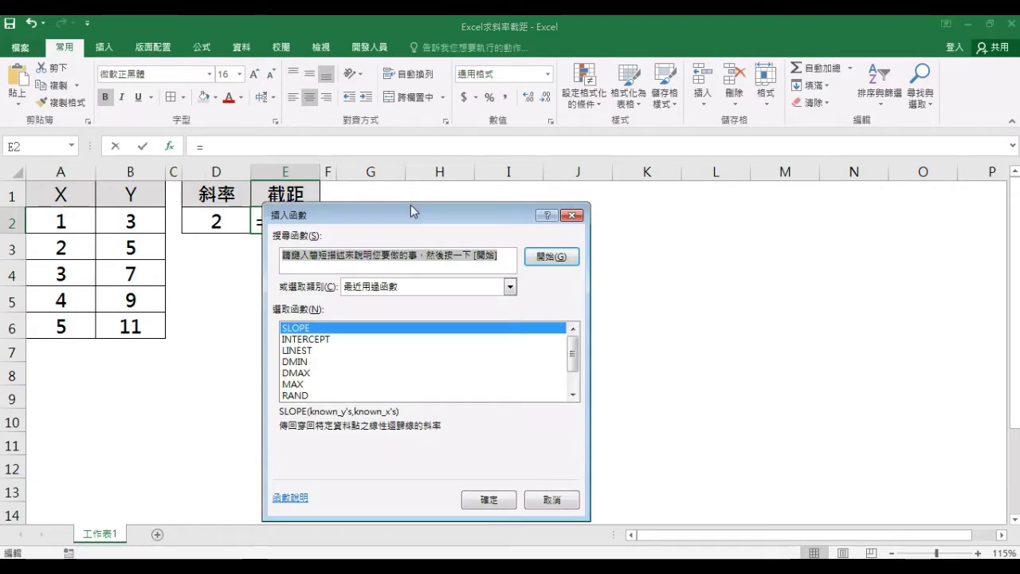
text(Intercept)
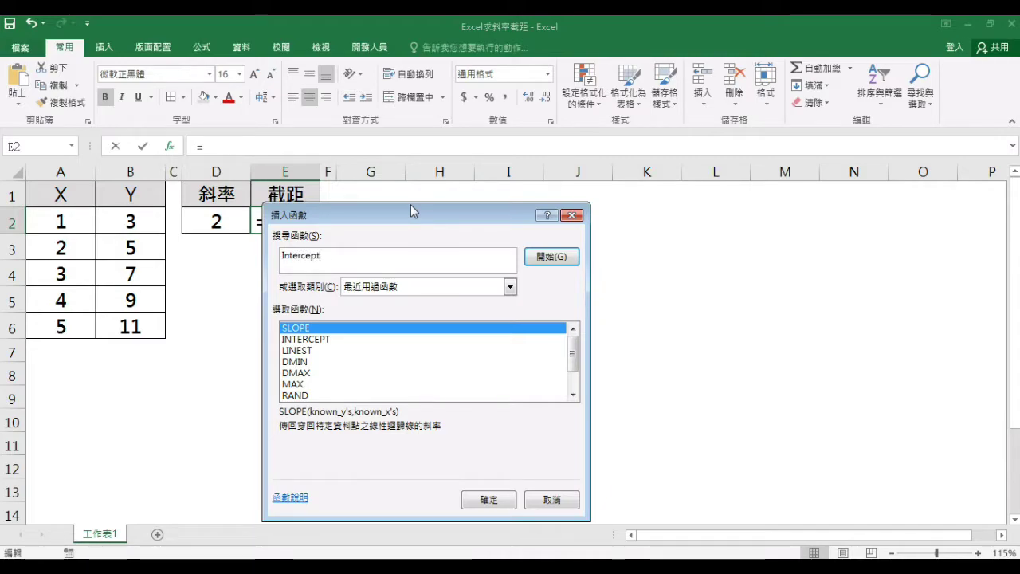
click(538, 257)
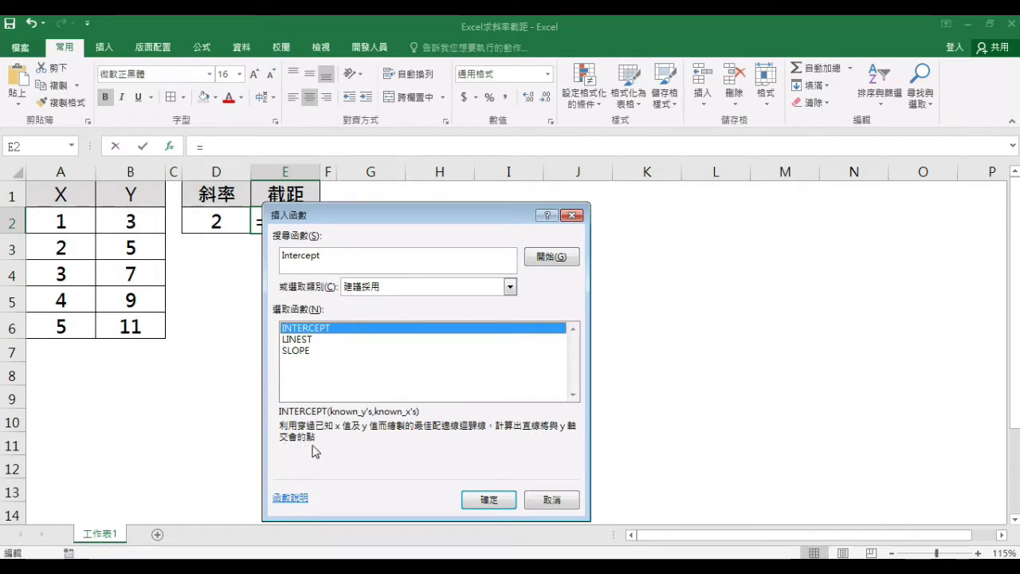
click(477, 499)
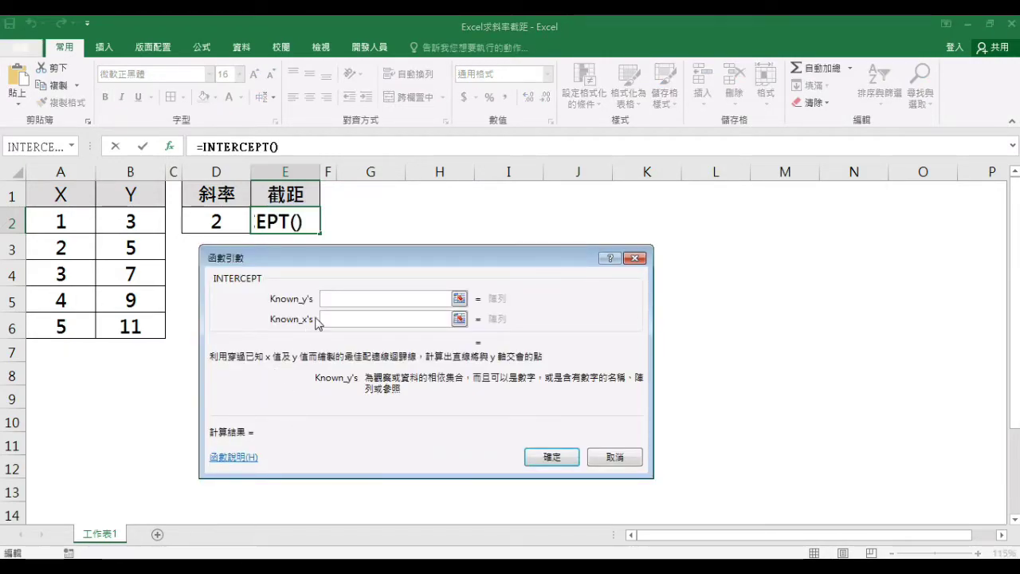
drag(141, 221, 132, 329)
click(363, 319)
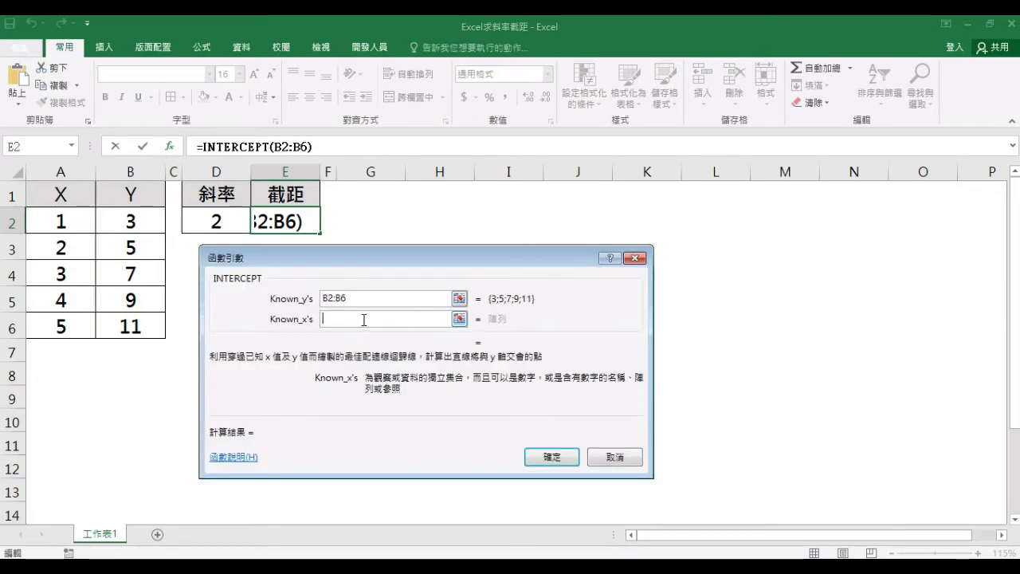
drag(60, 221, 62, 328)
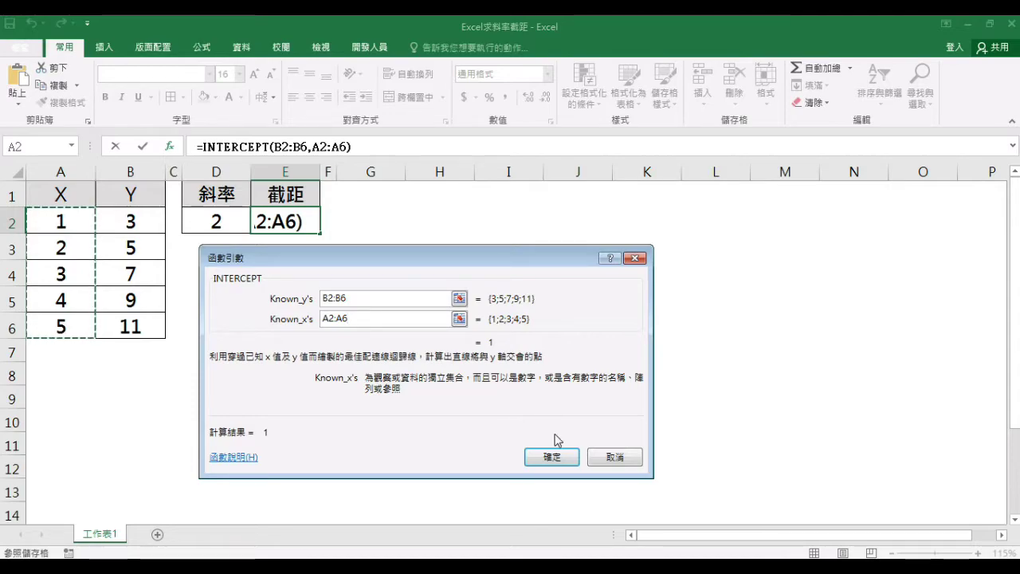
click(552, 457)
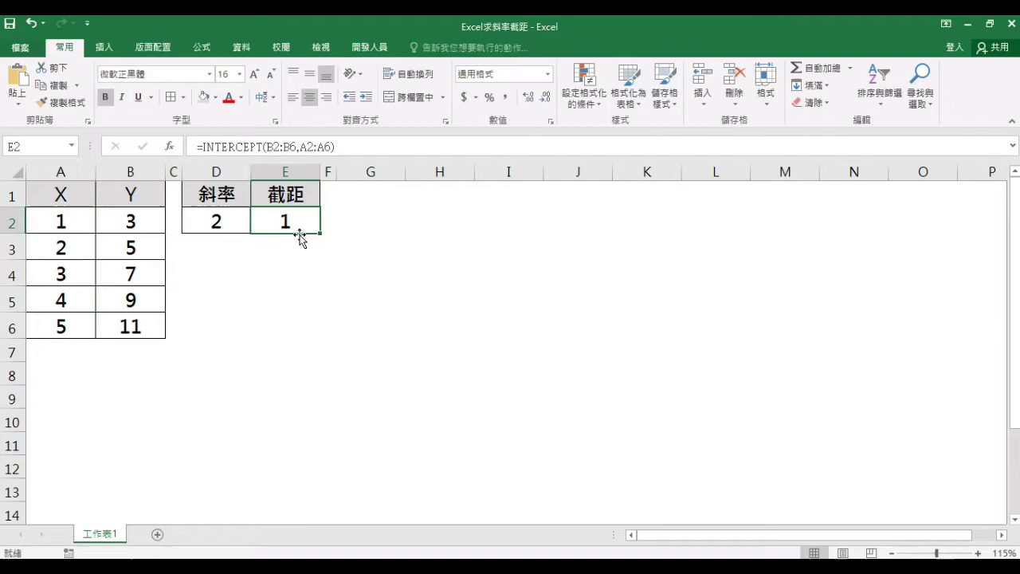
Fill the result cells D2:E2 with light gold
drag(223, 225, 267, 221)
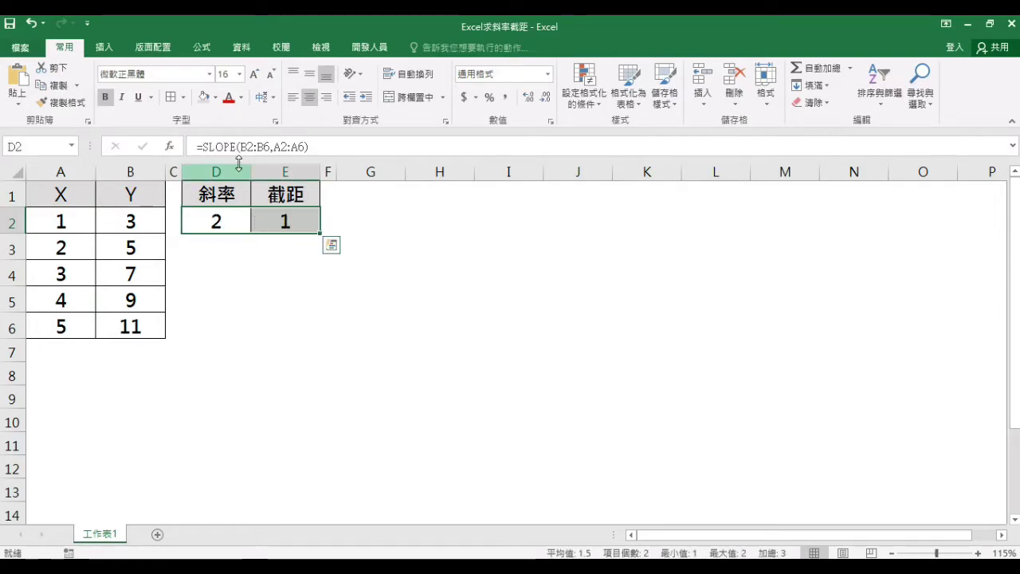
click(215, 97)
click(292, 156)
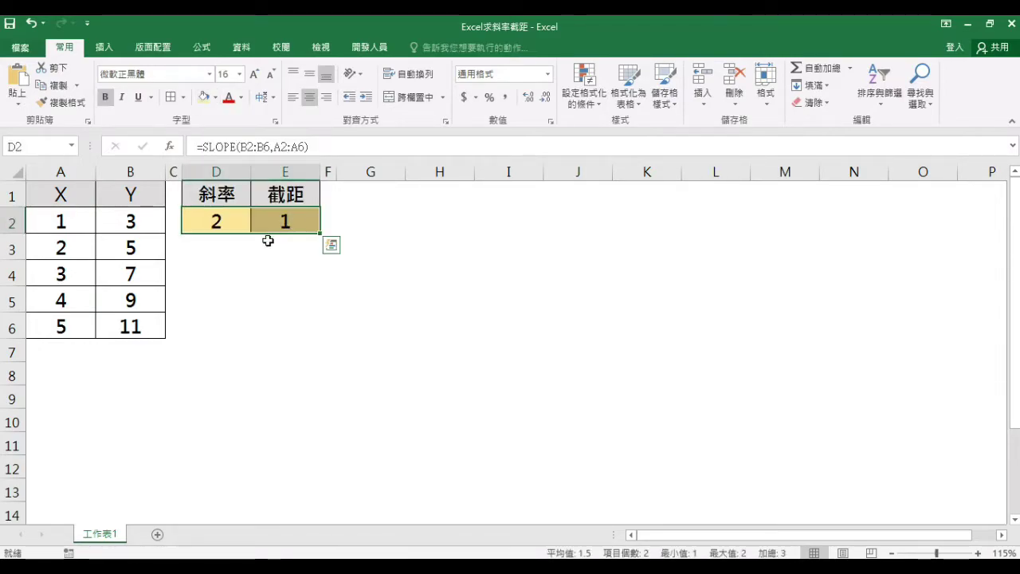
Merge and center cells D3:E3 and enter the line equation Y=2X+1 there
drag(212, 252, 268, 246)
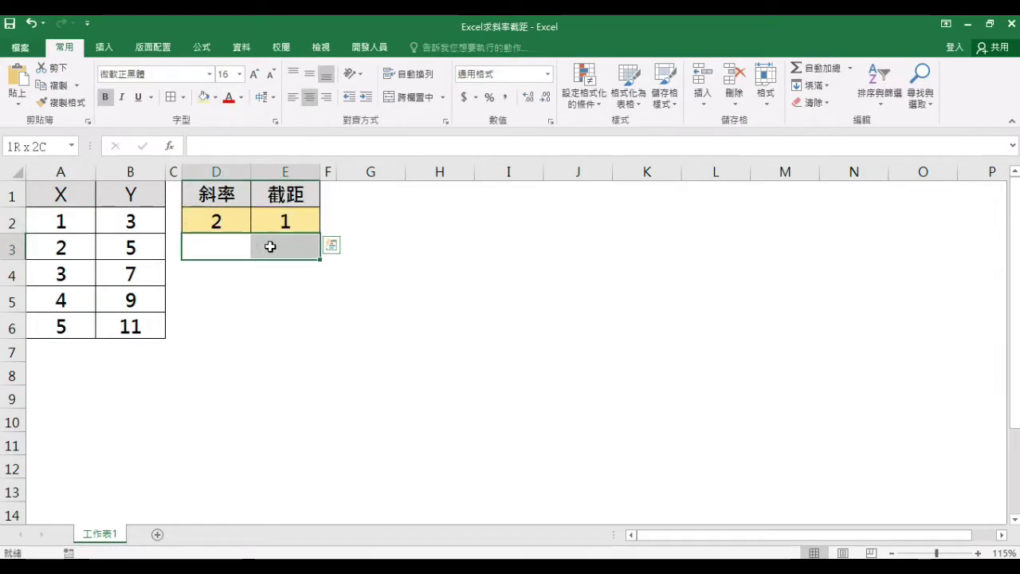
click(403, 99)
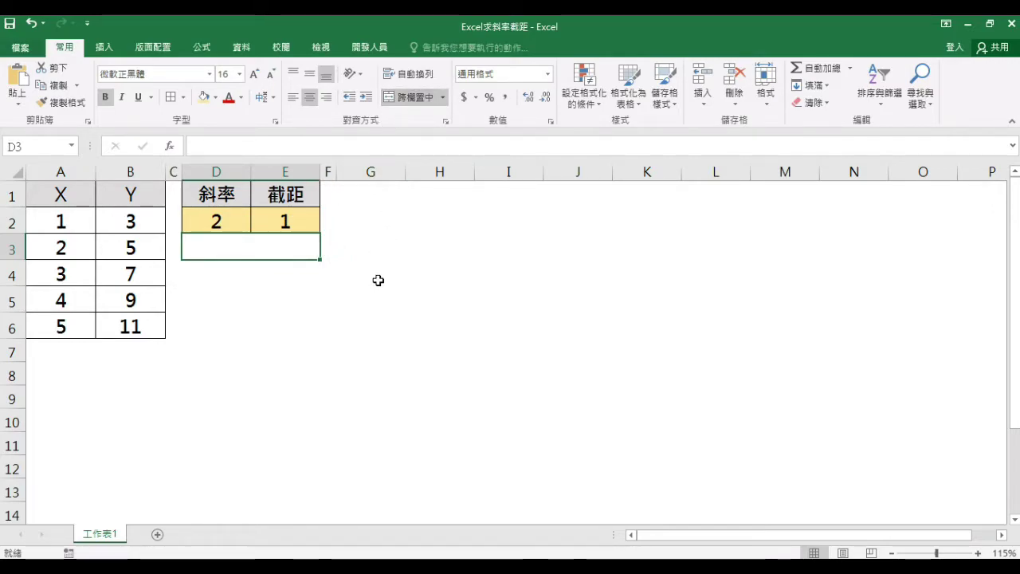
text(Y=)
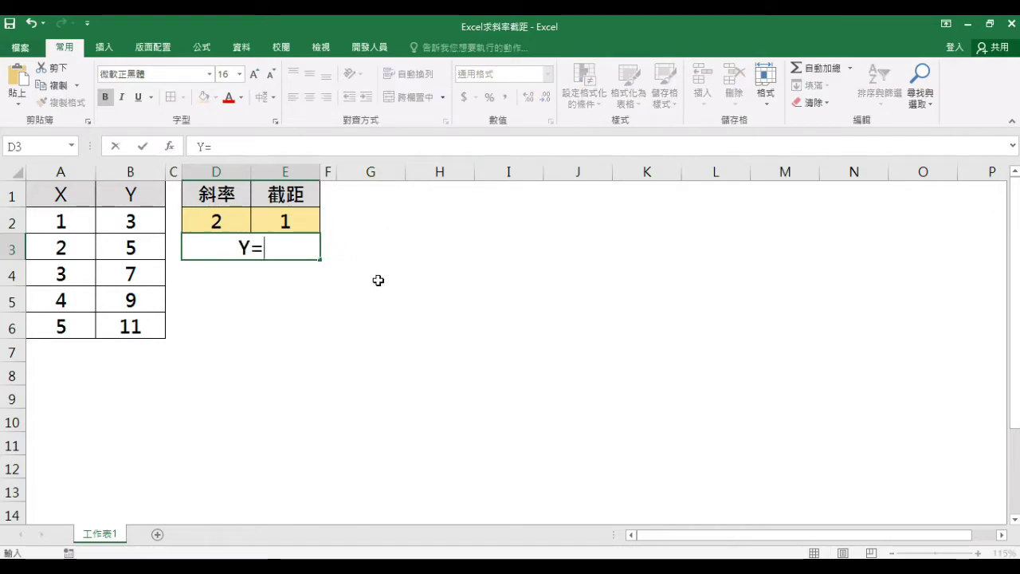
text(2X+1)
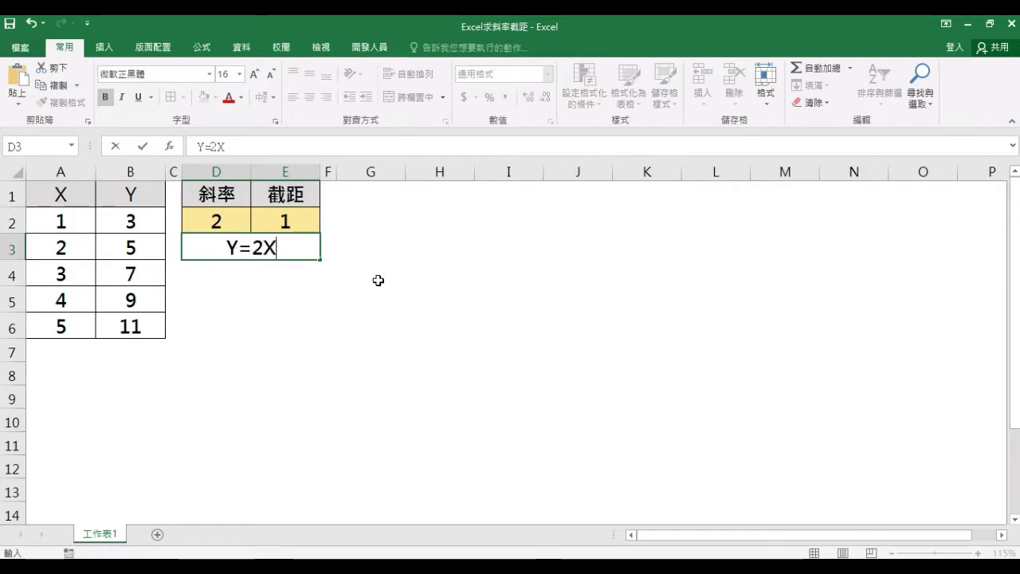
click(312, 266)
Fill the merged equation cell D3 with light orange
click(282, 248)
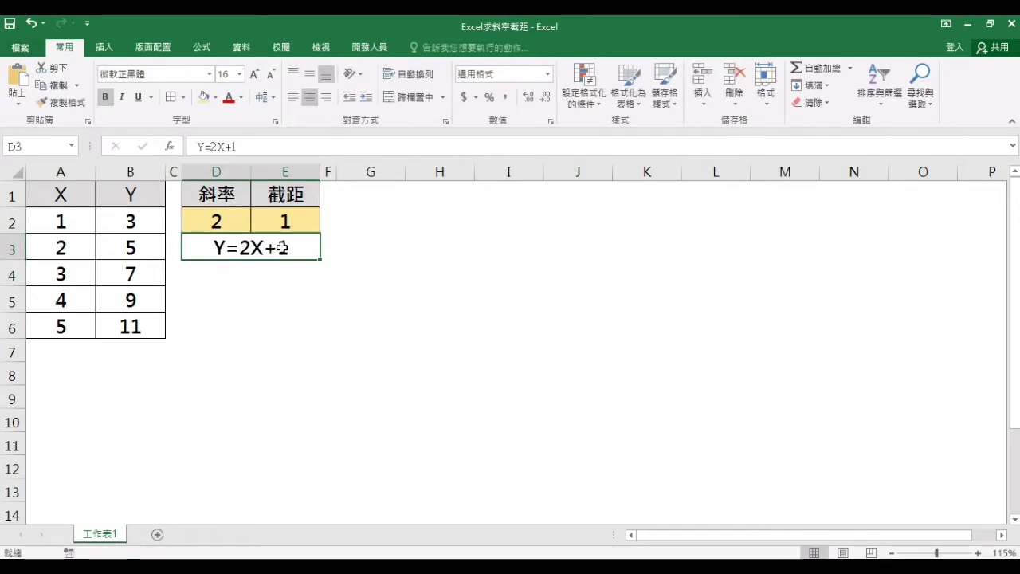
click(214, 97)
click(265, 153)
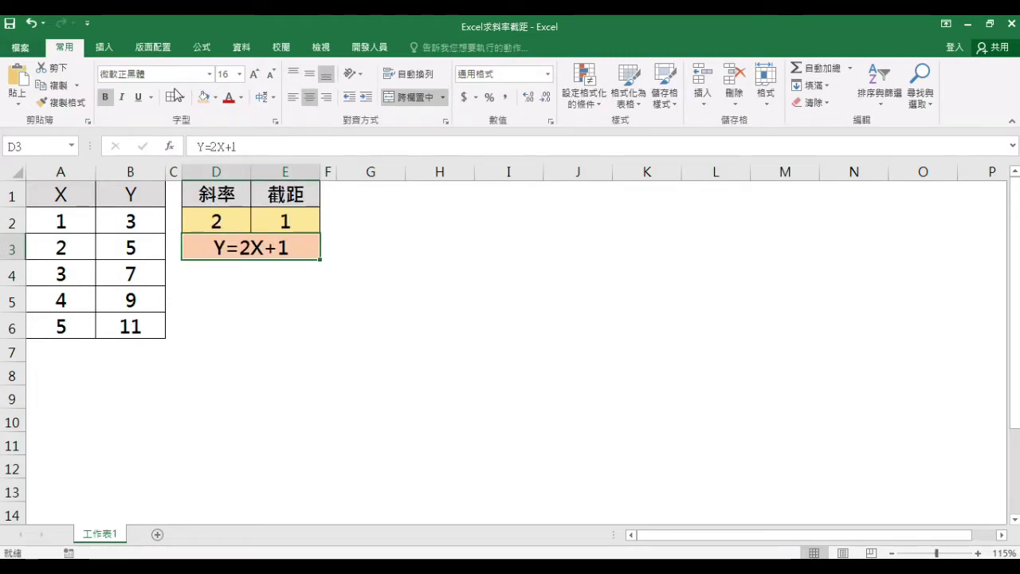
Enter the headers X in cell D4 and Y in cell E4, below the line equation
click(311, 278)
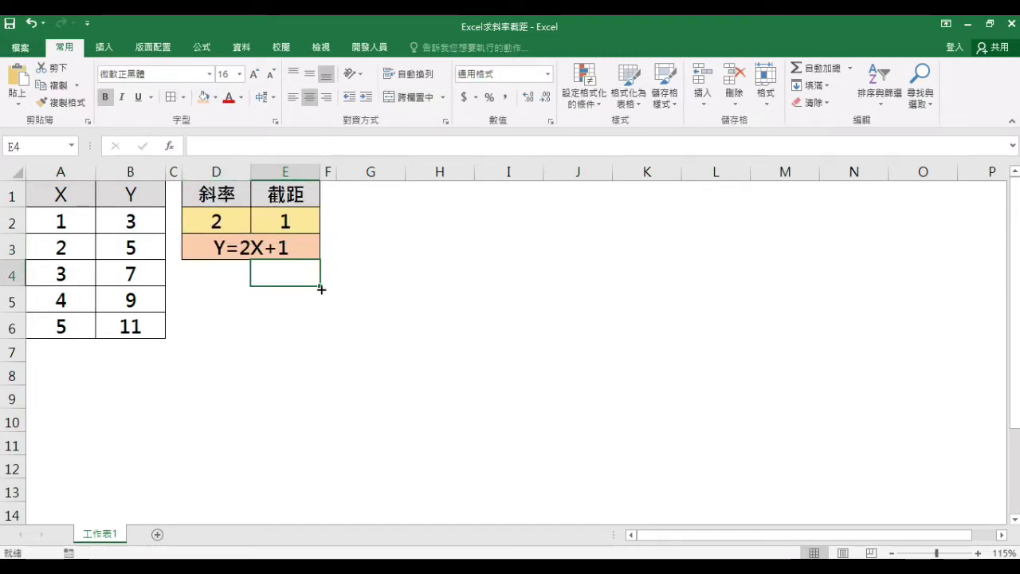
key(Return)
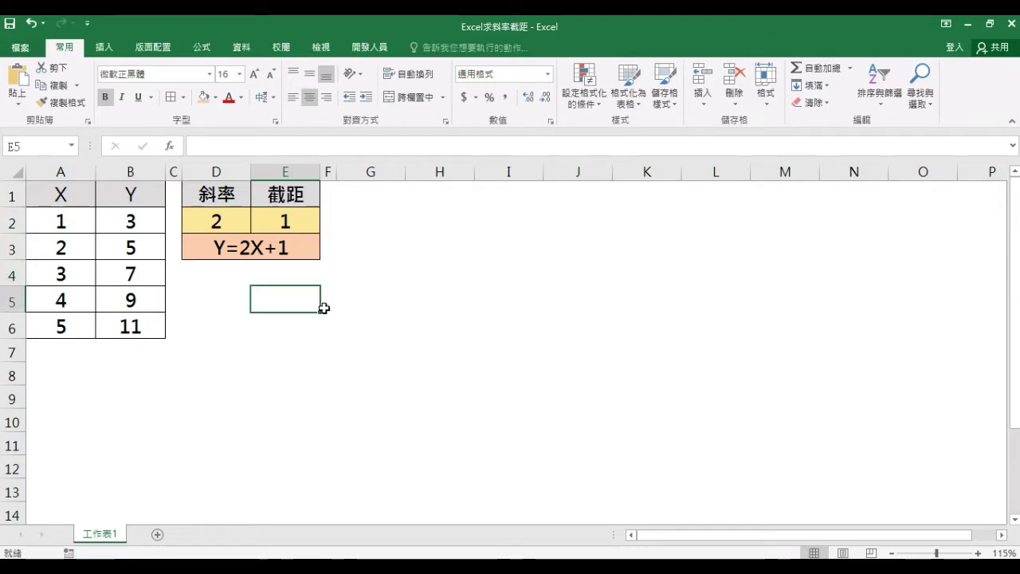
click(322, 281)
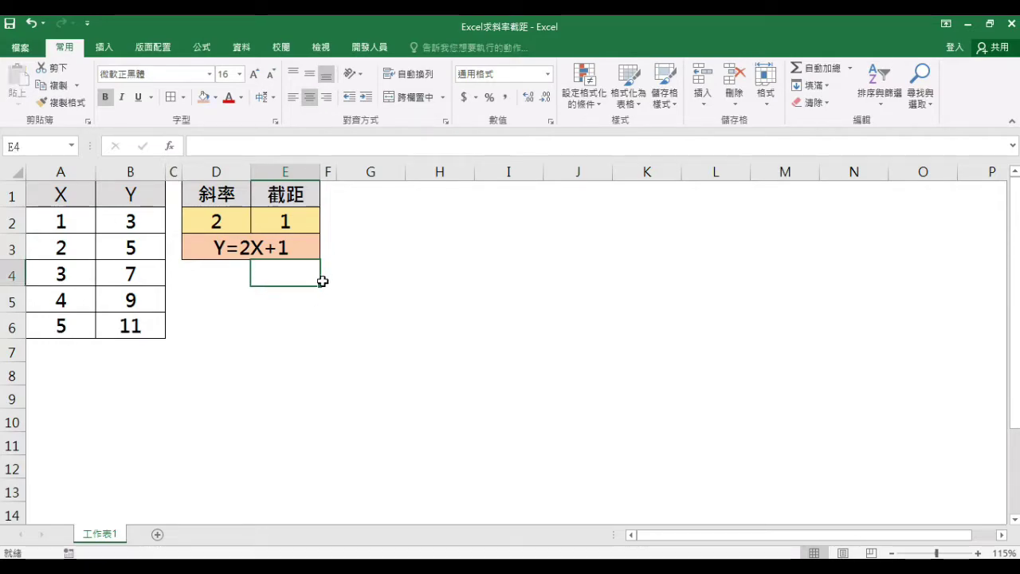
click(231, 280)
text(X)
click(309, 280)
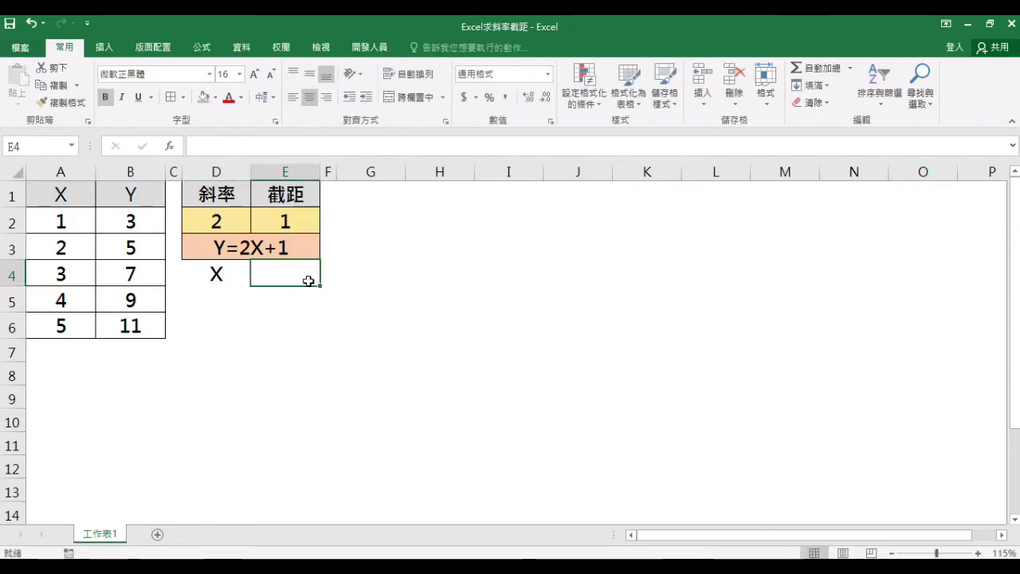
text(Y)
Fill the header cells D4:E4 with light gray and apply all borders to D4:E5
drag(231, 275, 271, 276)
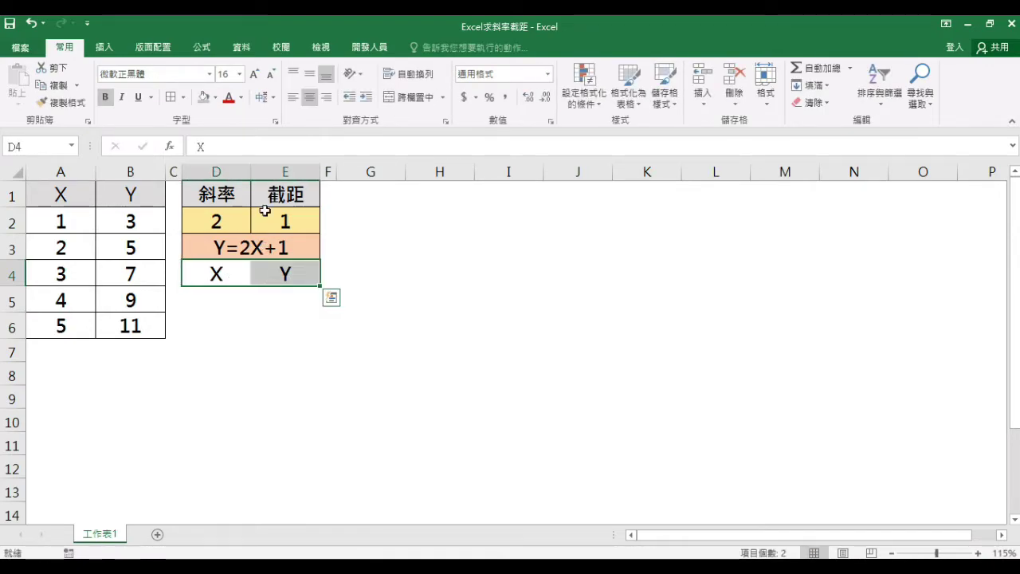
click(215, 97)
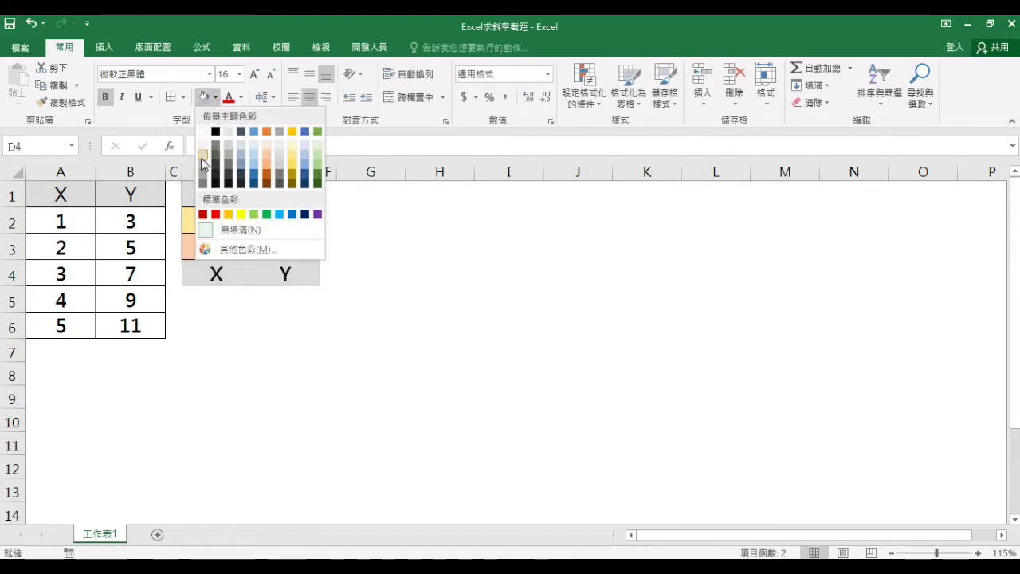
click(202, 163)
drag(228, 273, 275, 304)
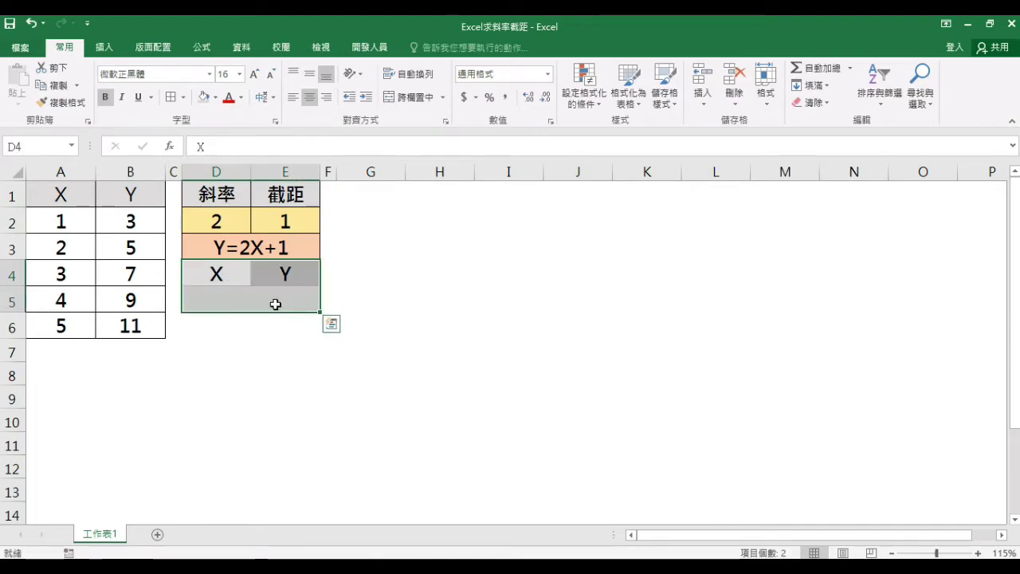
click(171, 97)
Enter the formula =D2*D5+E2 in cell E5 to calculate Y from the slope, X value and intercept
click(273, 296)
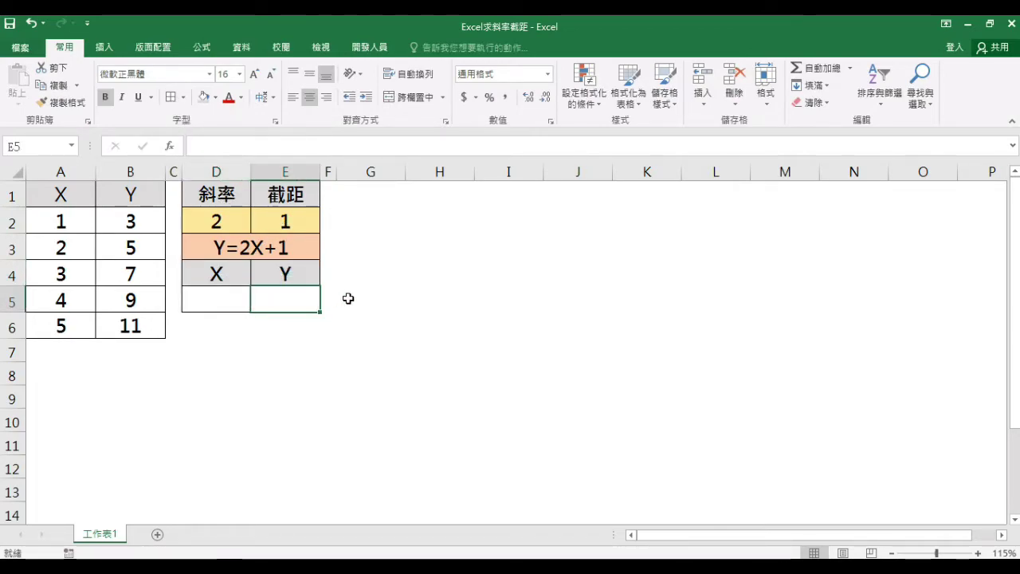
text(=)
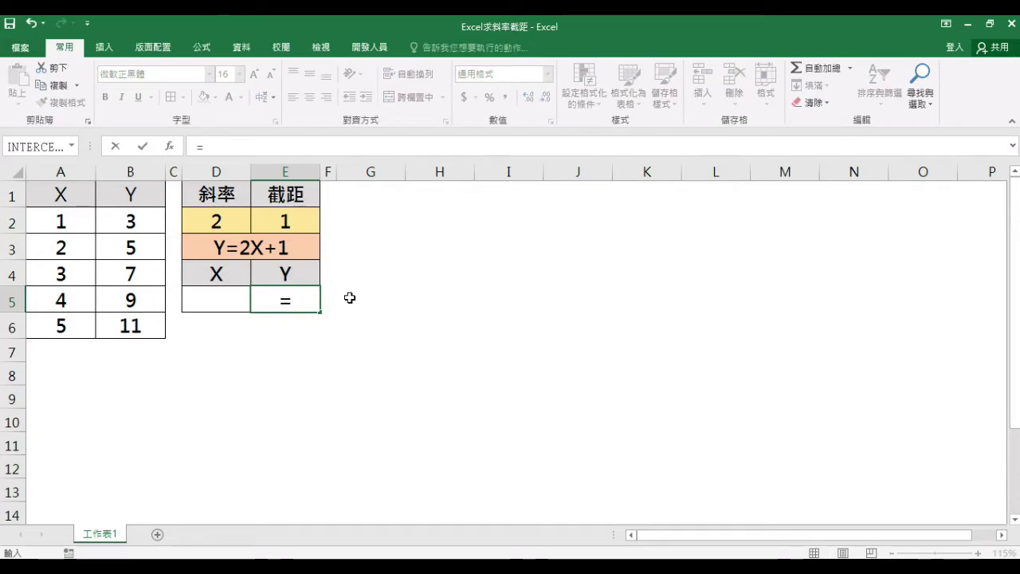
click(231, 222)
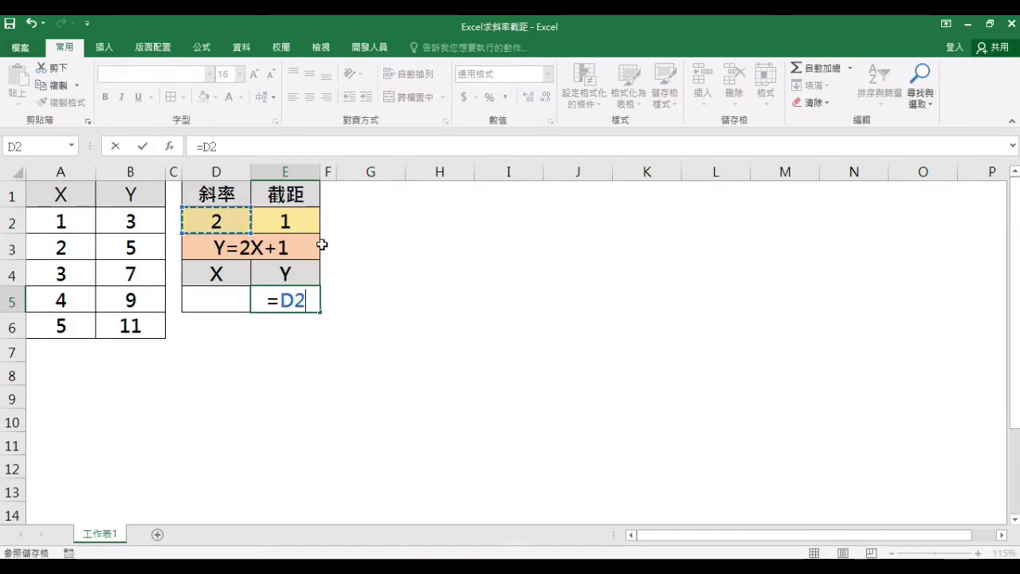
text(*)
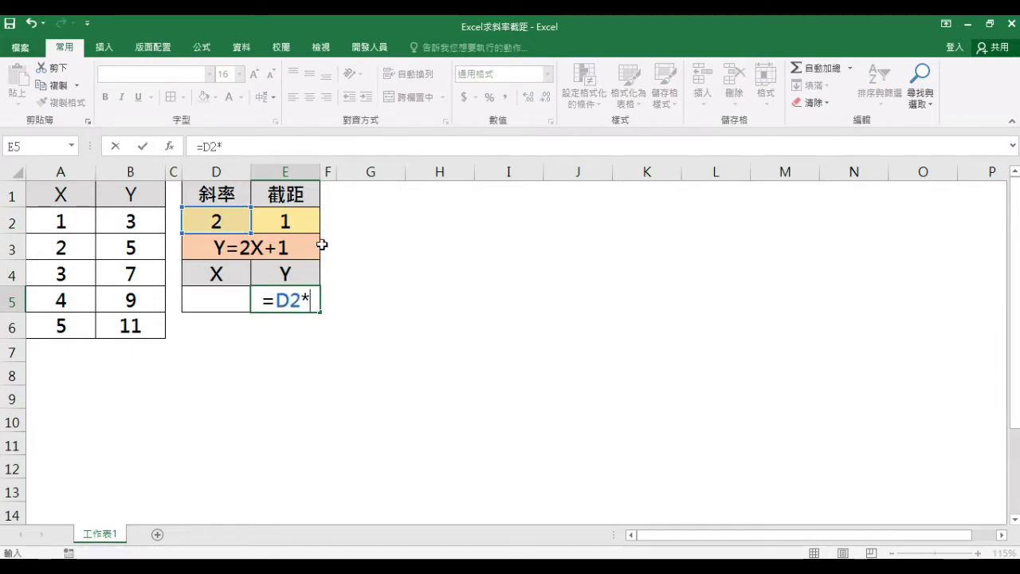
click(218, 294)
text(+)
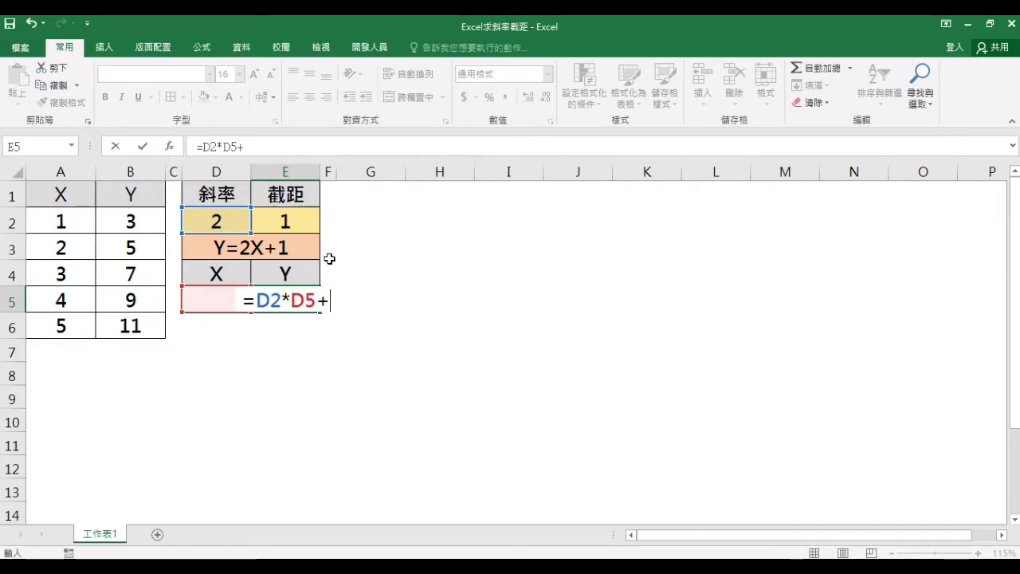
click(300, 225)
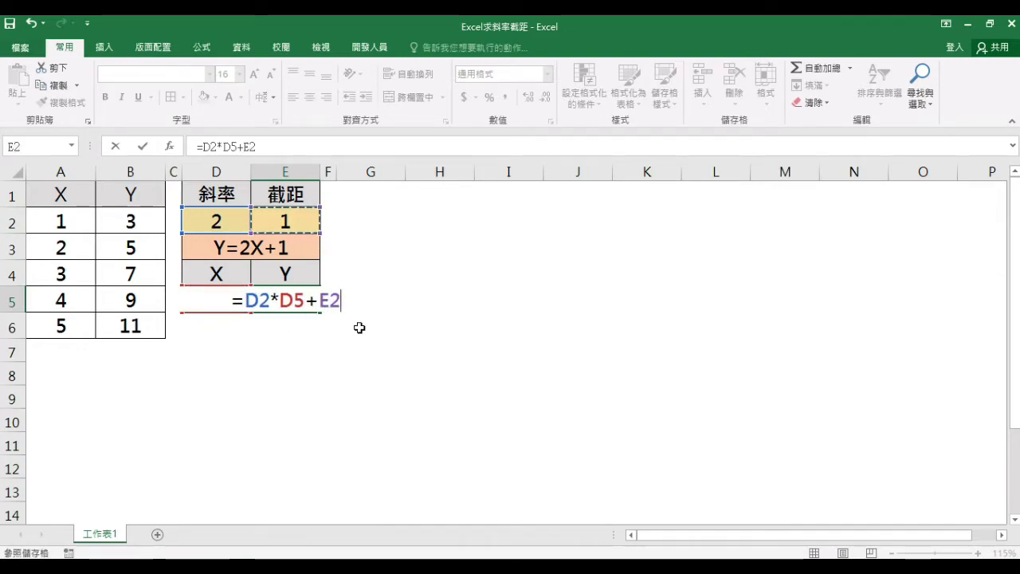
key(Return)
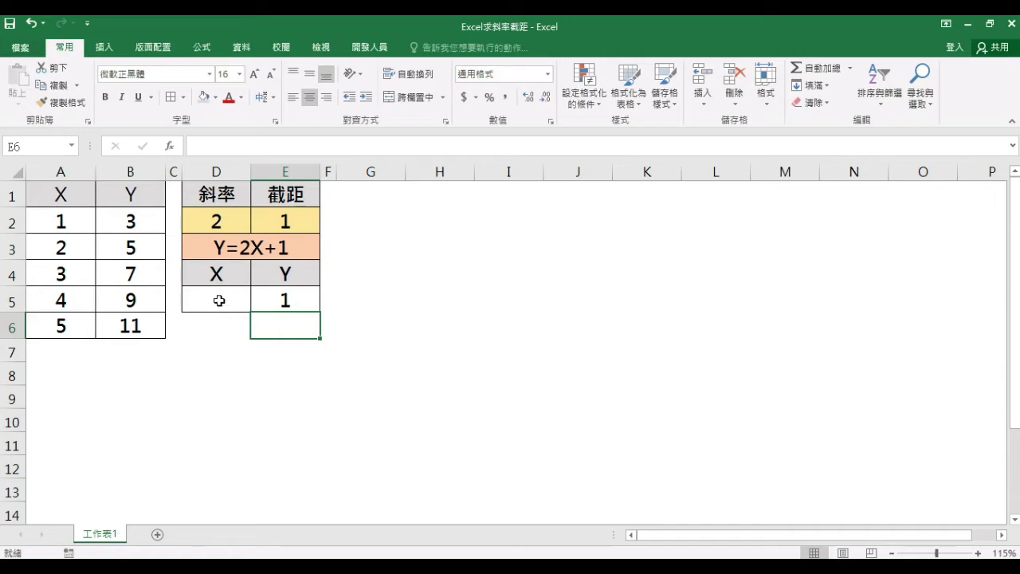
Enter 6 as the X value in cell D5 and check the calculated Y in E5
click(189, 296)
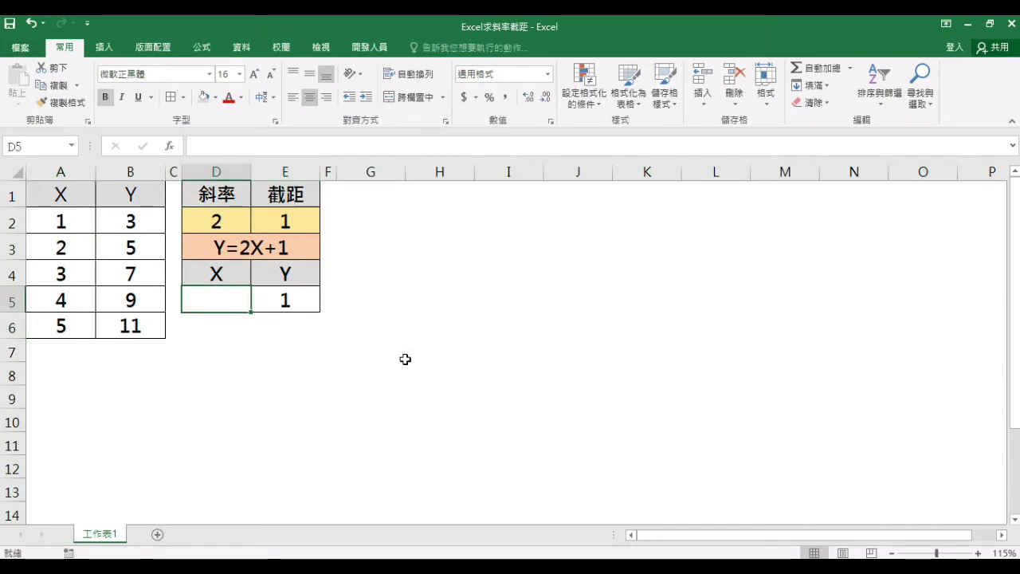
text(6)
key(Return)
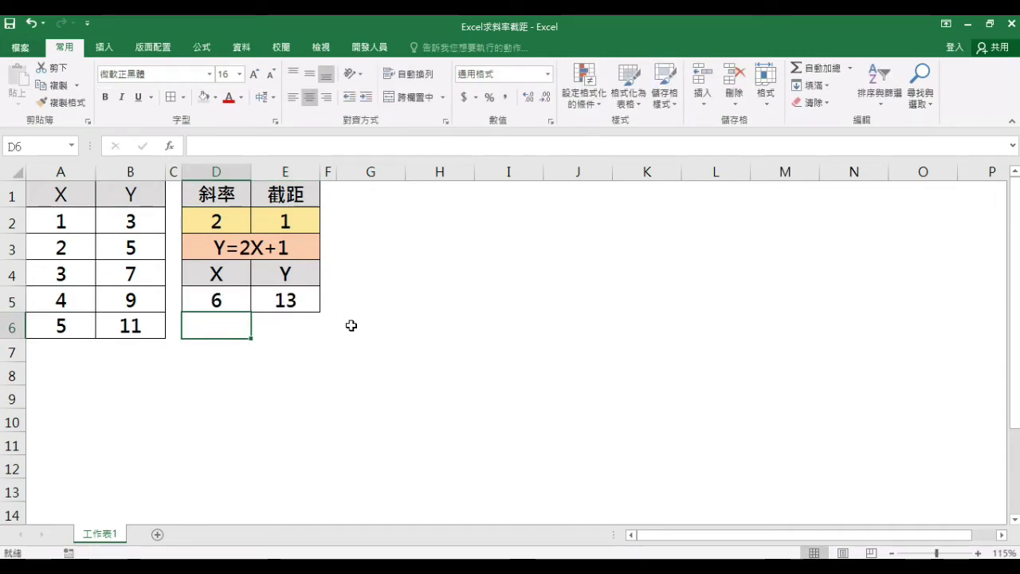
click(314, 301)
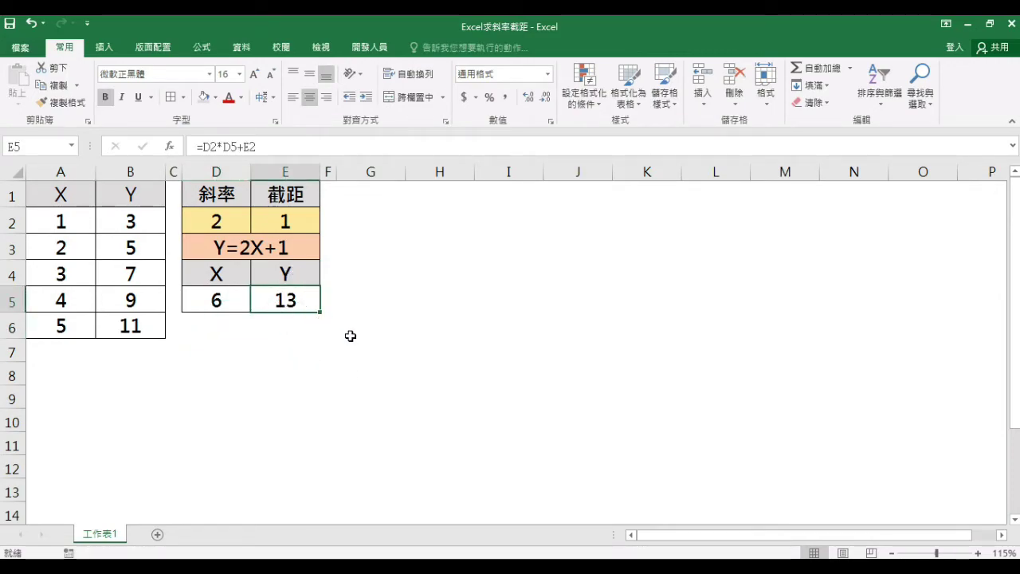
Merge and center cells G3:H3 and enter the rearranged equation X=(Y-1)/2 there
click(252, 257)
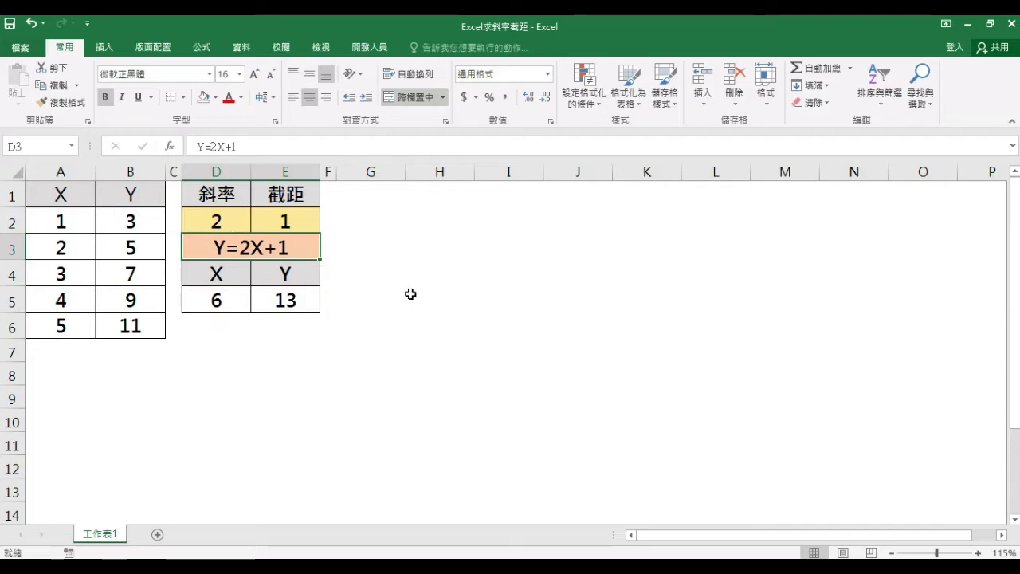
drag(374, 250, 417, 248)
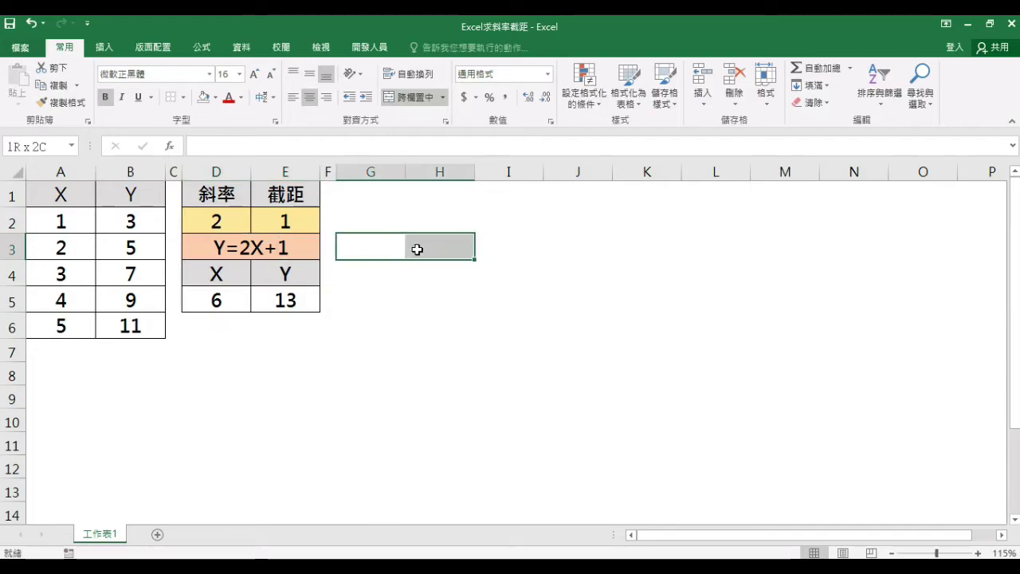
click(410, 96)
text(X)
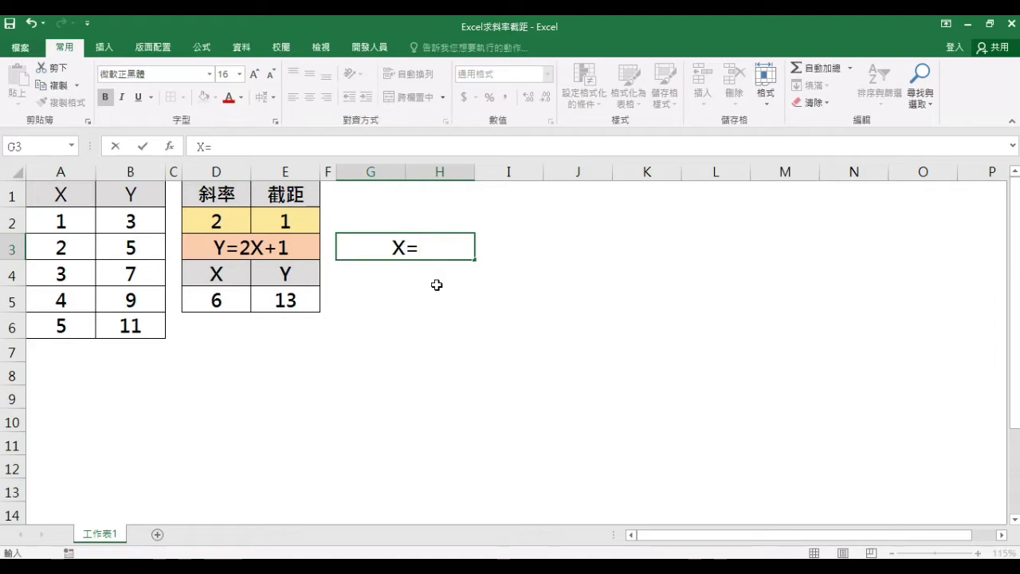
text(=Y-1)
key(F2)
key(Left)
key(Left)
key(Left)
text((Y-1)
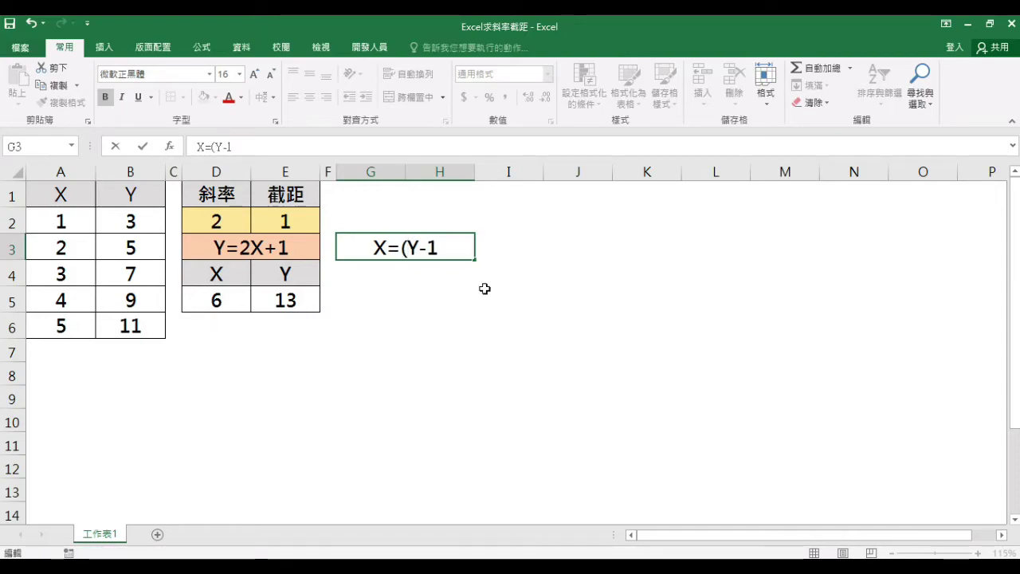
text())
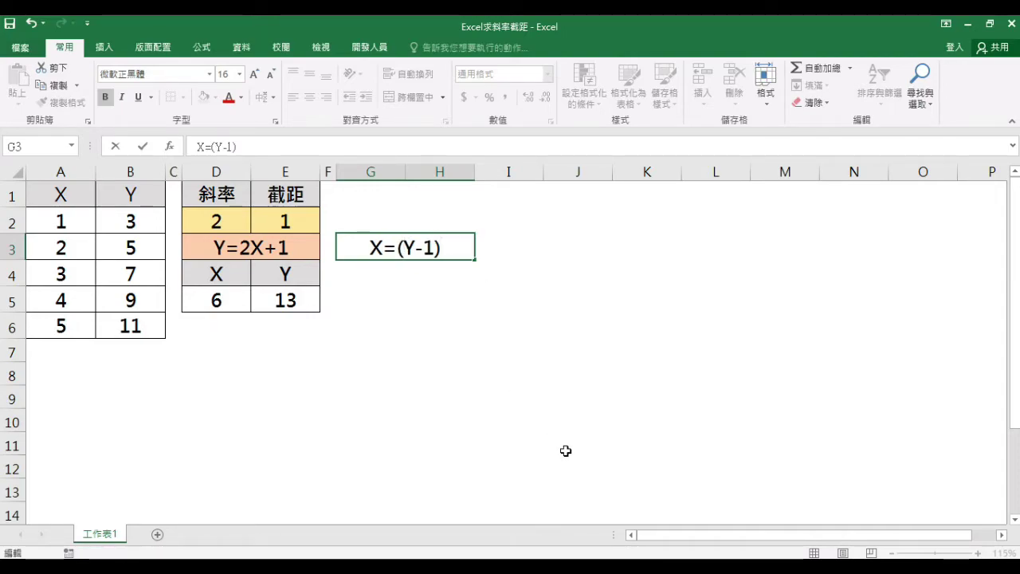
text(/2)
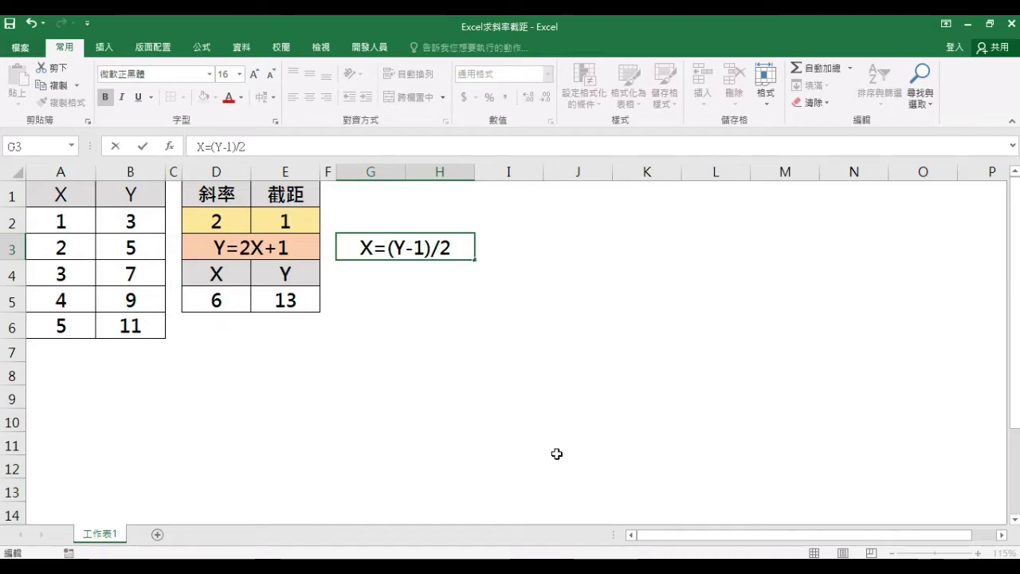
key(Return)
Copy the X and Y header cells D4:E4 to G4:H4
drag(223, 273, 266, 273)
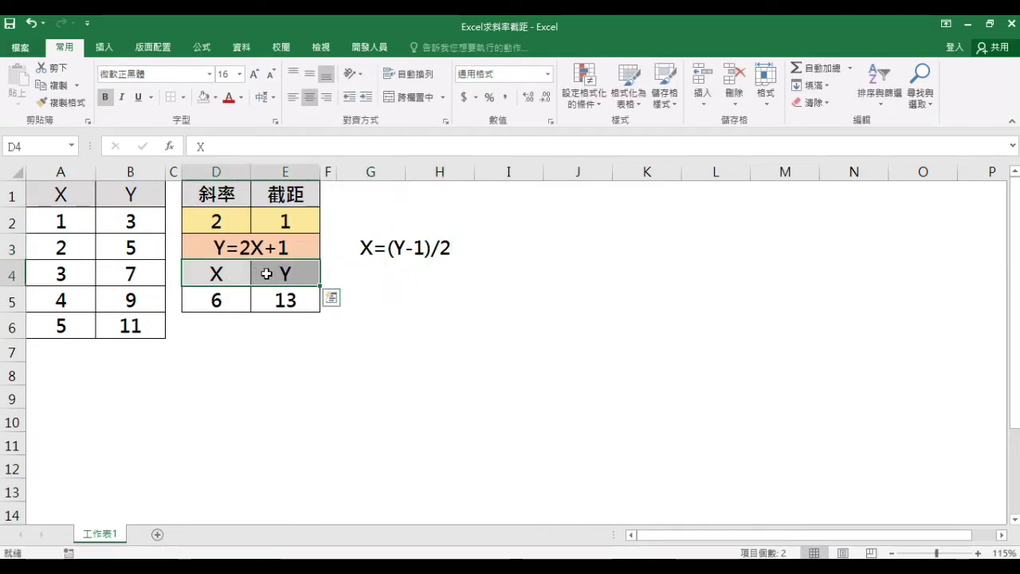
key(ctrl+c)
click(378, 274)
key(ctrl+v)
Fill the merged equation cell G3 with light orange
drag(370, 248, 439, 248)
click(412, 96)
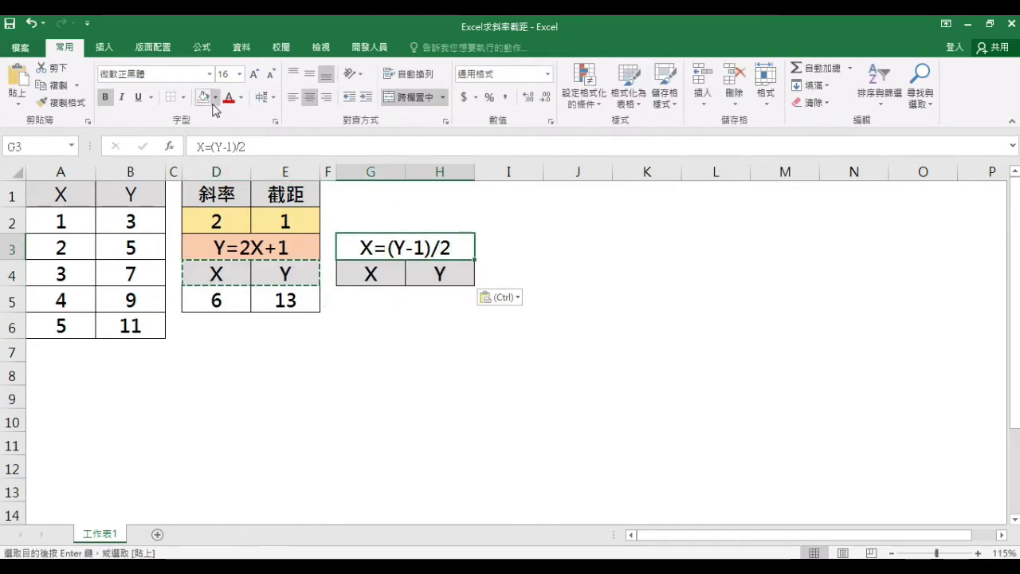
click(214, 97)
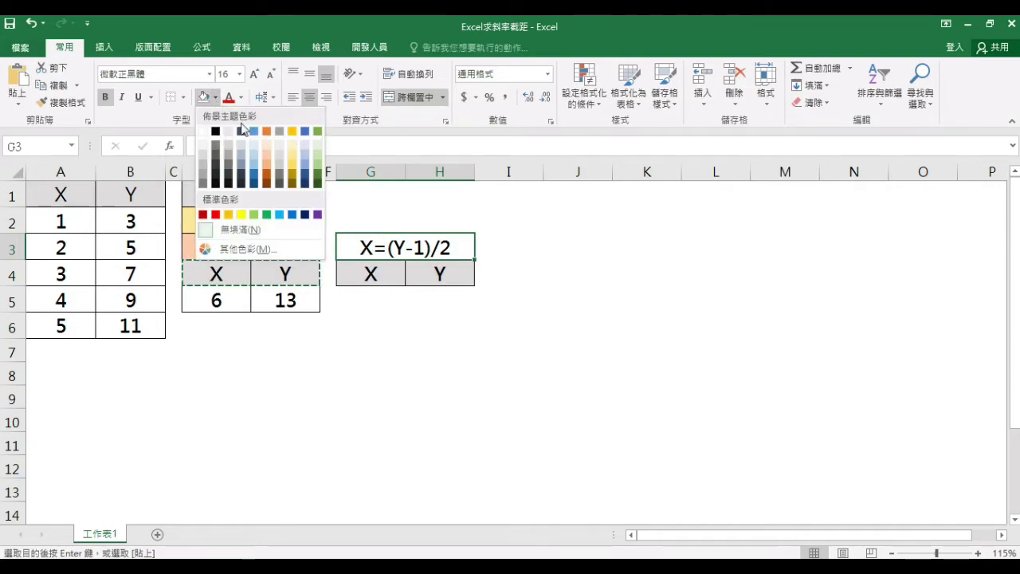
click(266, 162)
Apply all borders to the rearranged-equation table in G3:H5
click(183, 97)
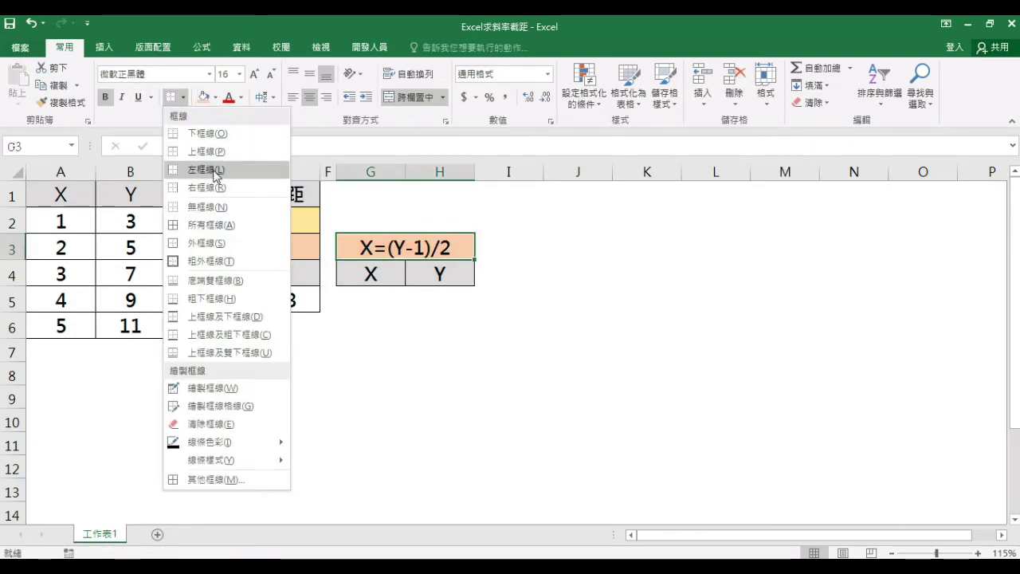
click(221, 225)
drag(375, 276, 426, 298)
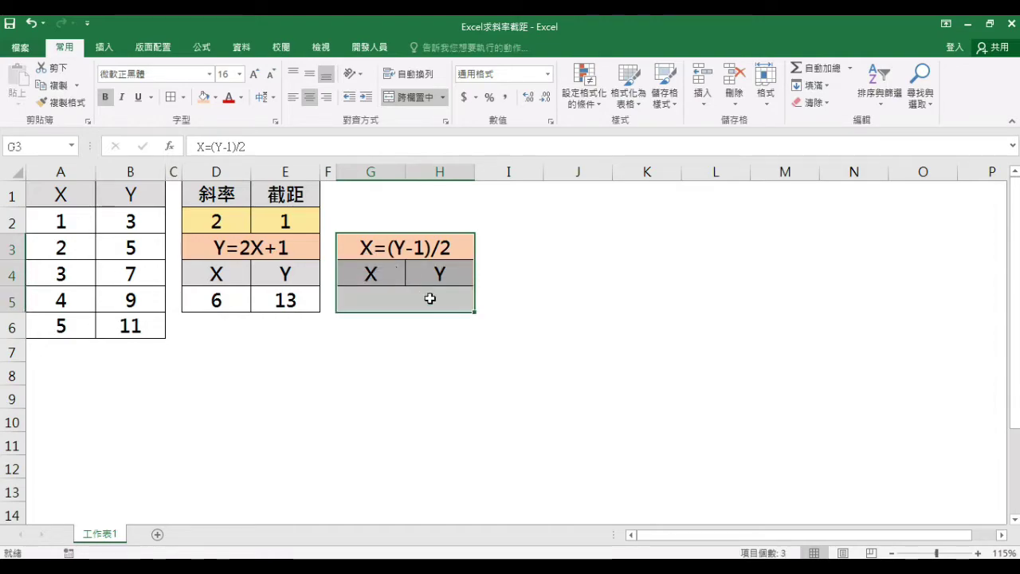
click(175, 97)
click(399, 318)
Enter the formula =(H5-1)/2 in cell G5 to compute X from Y
click(392, 296)
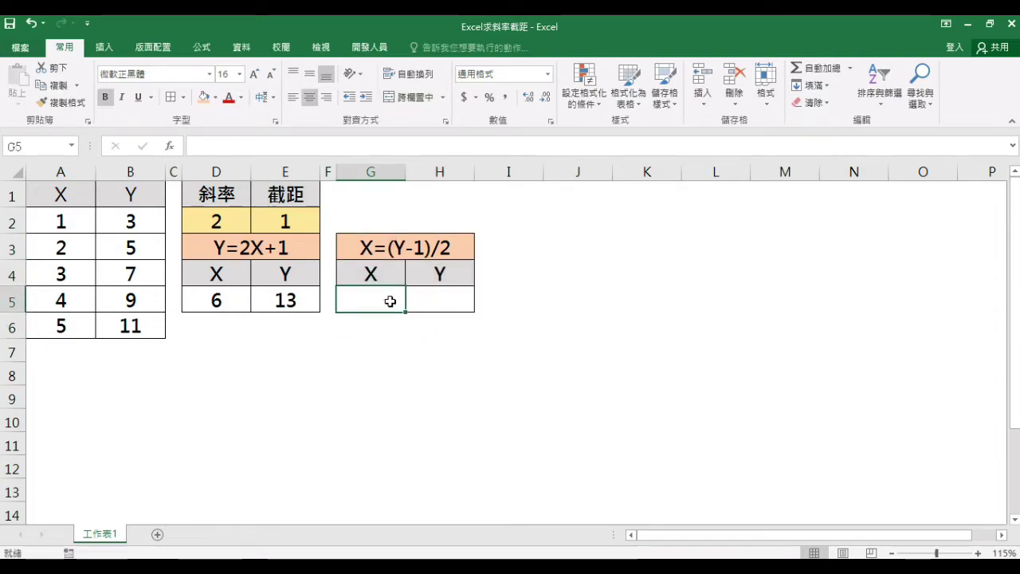
text(=)
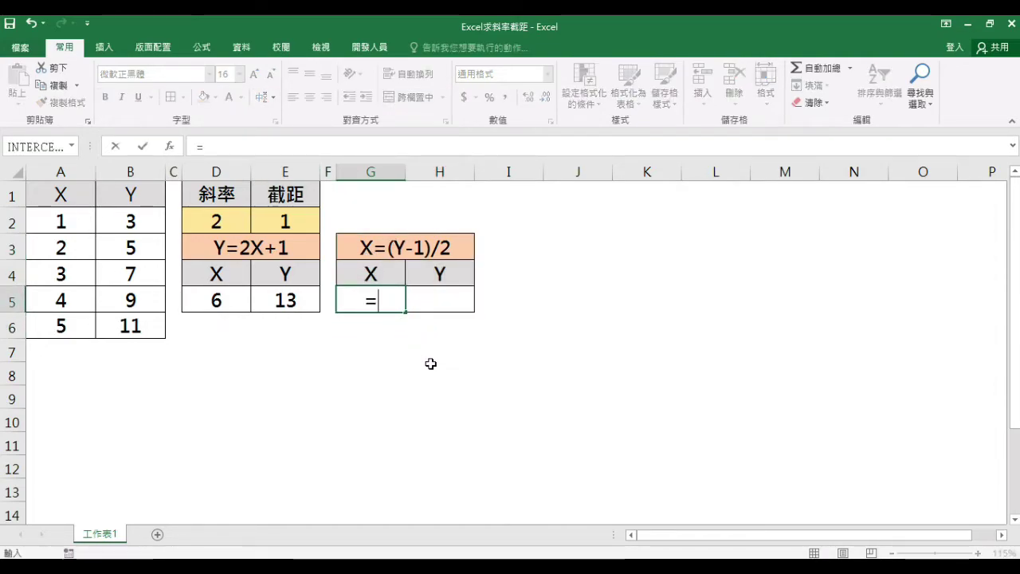
click(419, 301)
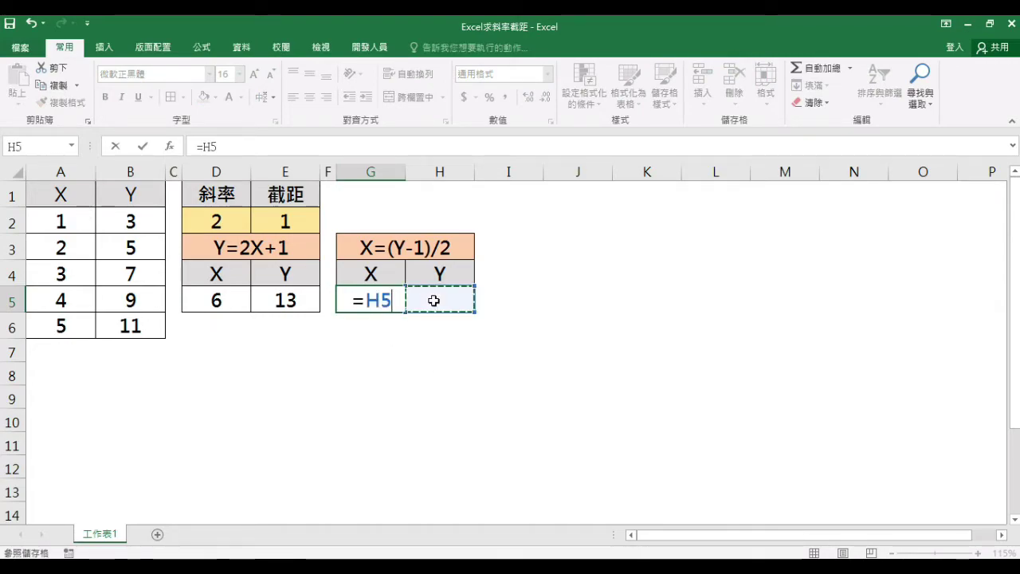
text(-1)
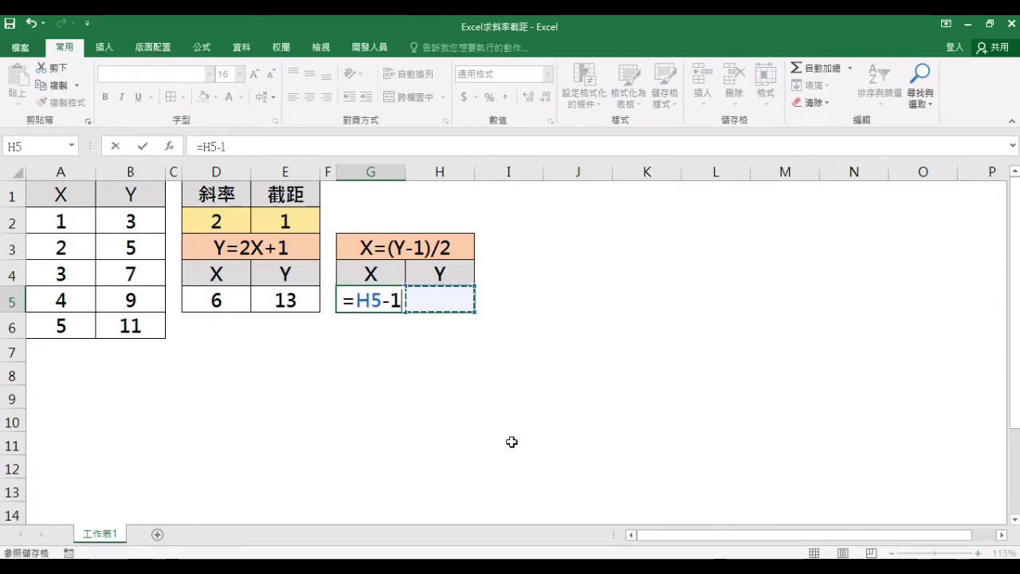
click(200, 147)
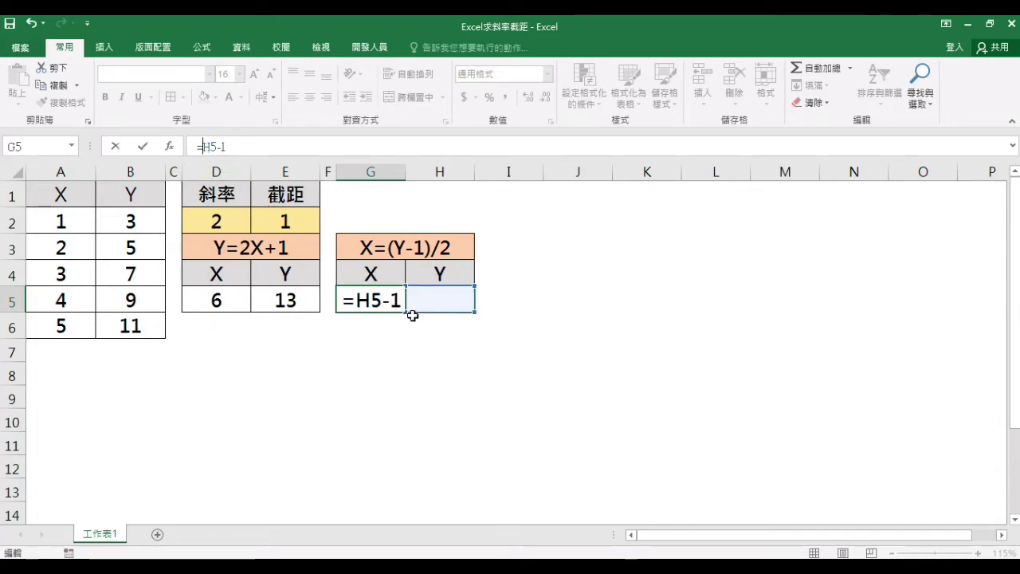
text(()
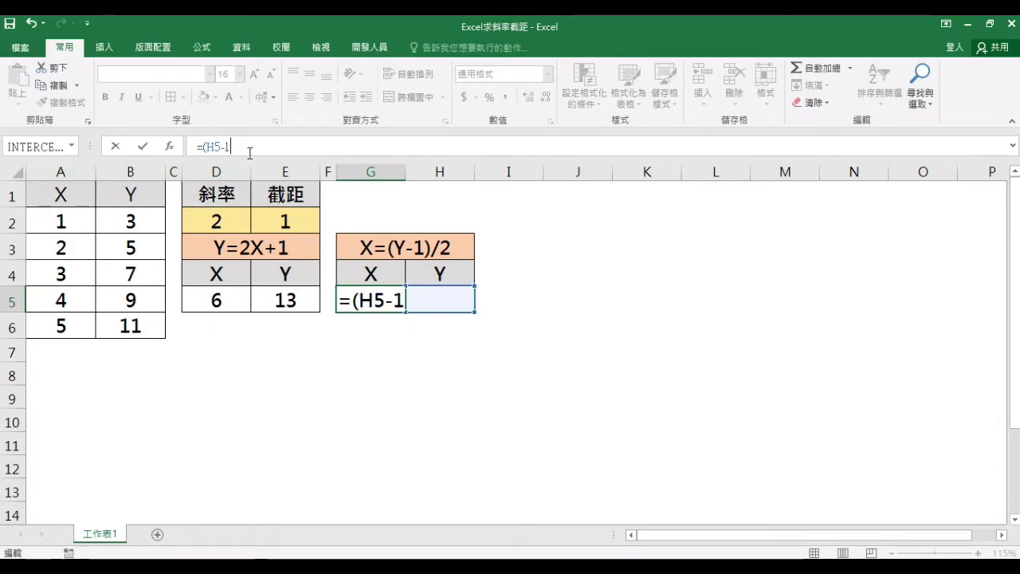
text()/2)
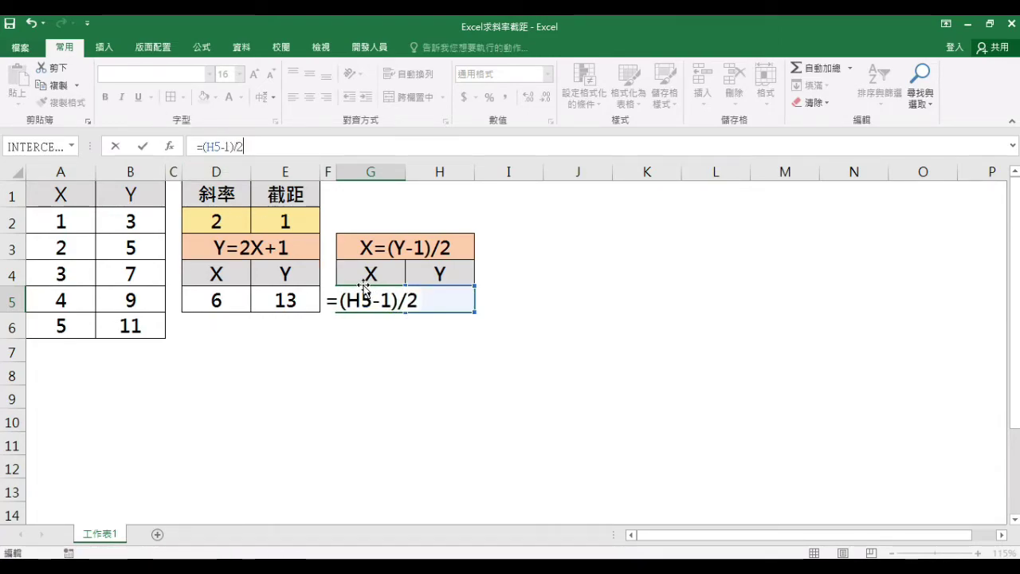
key(Return)
Enter 13 as the Y value in cell H5 of the rearranged-equation table
click(457, 295)
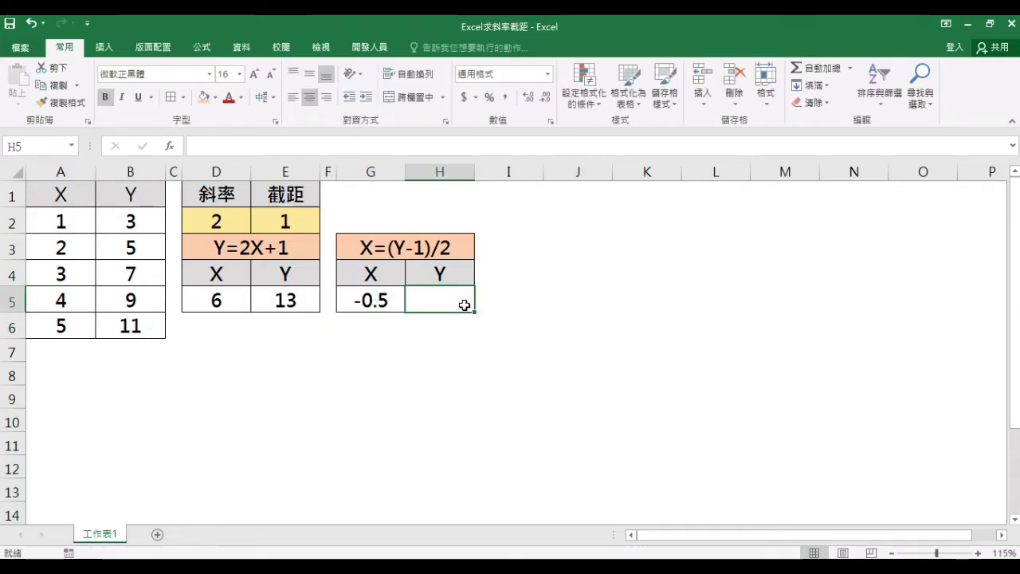
text(13)
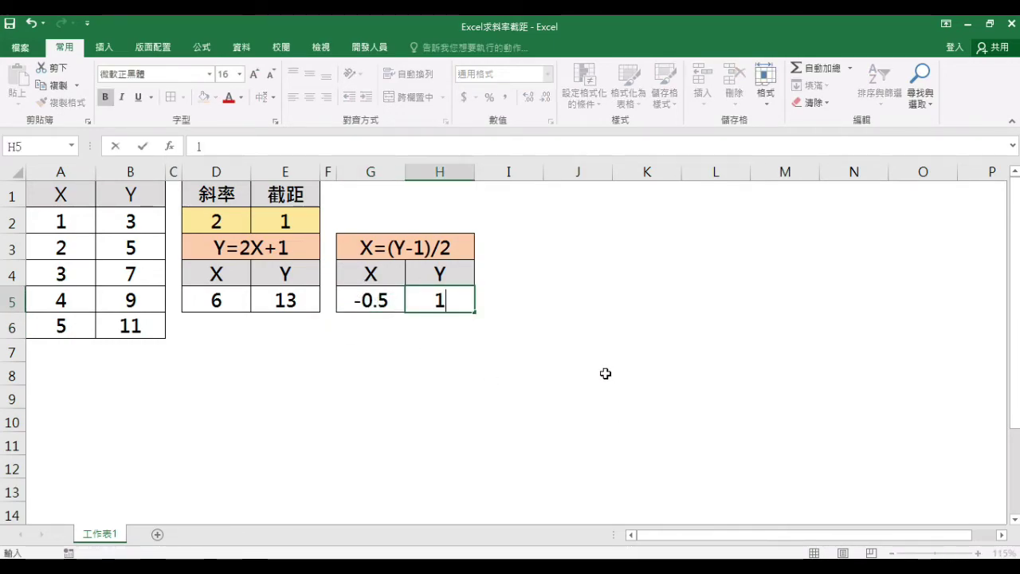
key(Return)
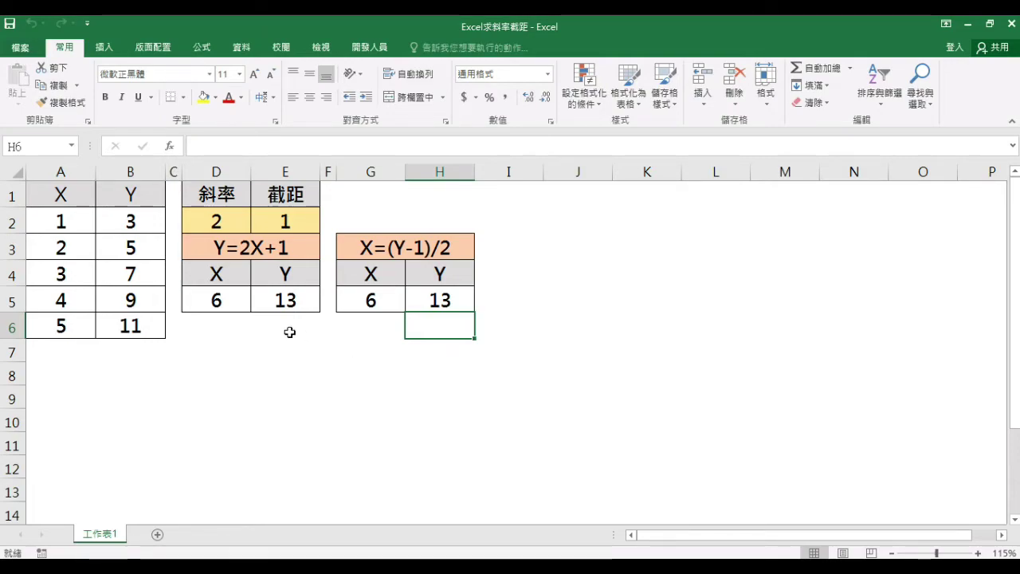
Clear the X input in cell D5 and the Y input in cell H5
click(228, 304)
key(Delete)
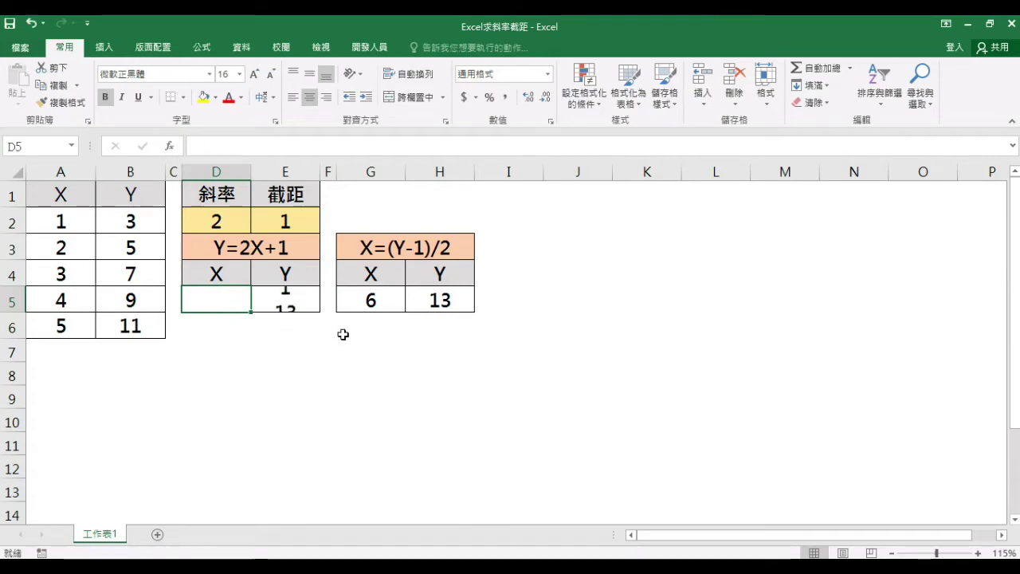
click(439, 312)
key(Delete)
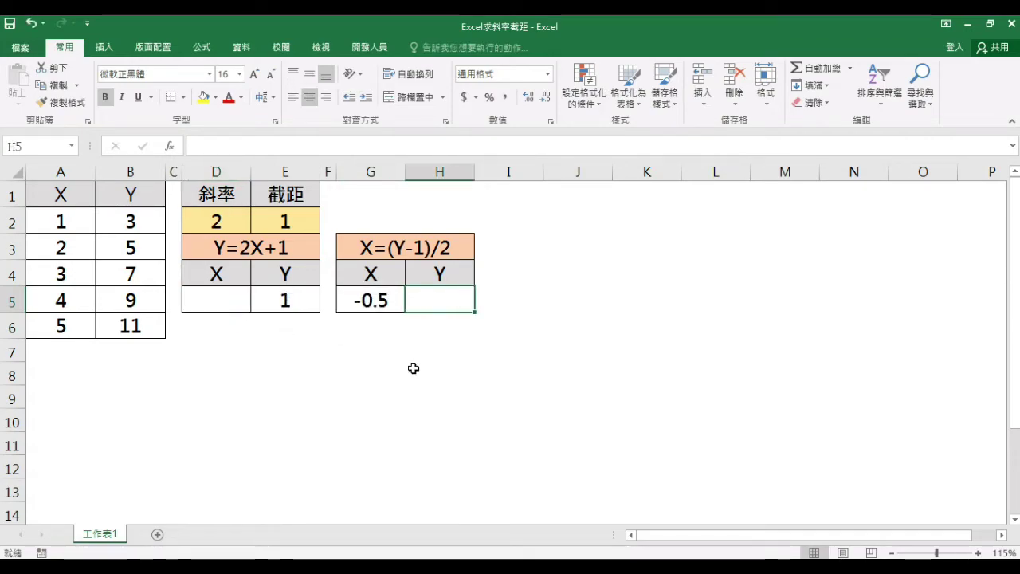
Run Goal Seek to bring the Y formula in E5 to 13 by changing D5, and accept the solution
click(299, 308)
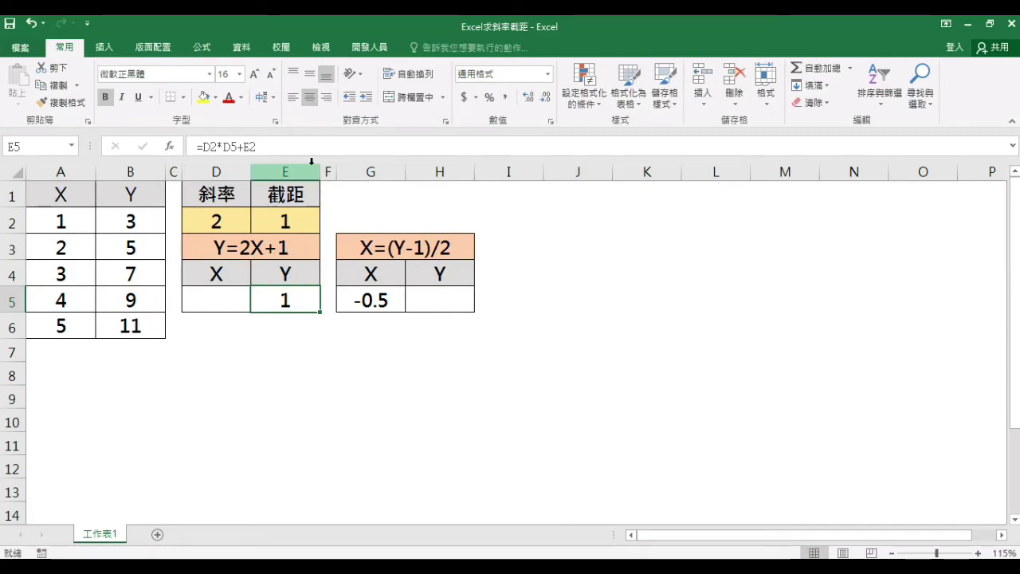
click(243, 49)
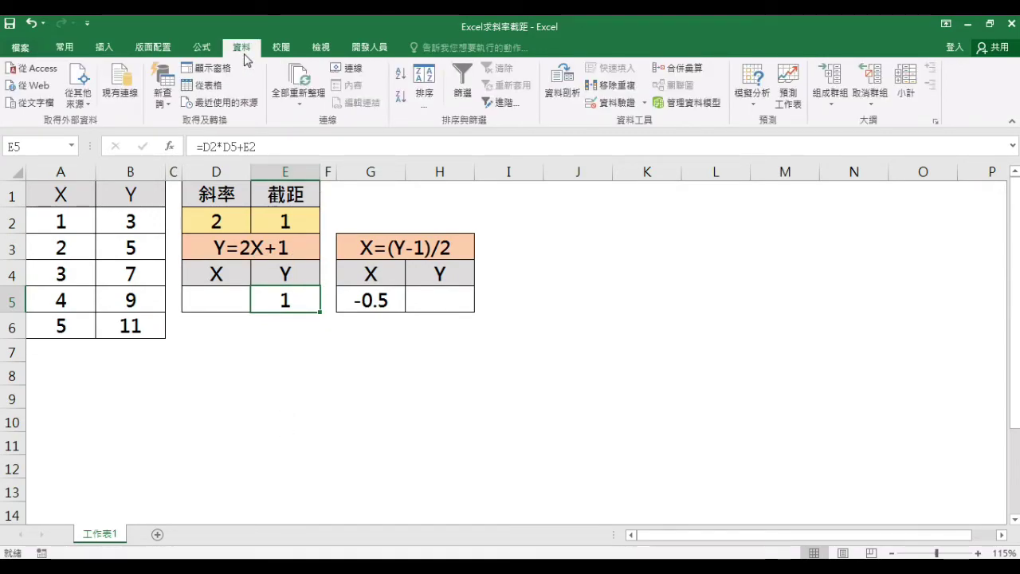
click(755, 110)
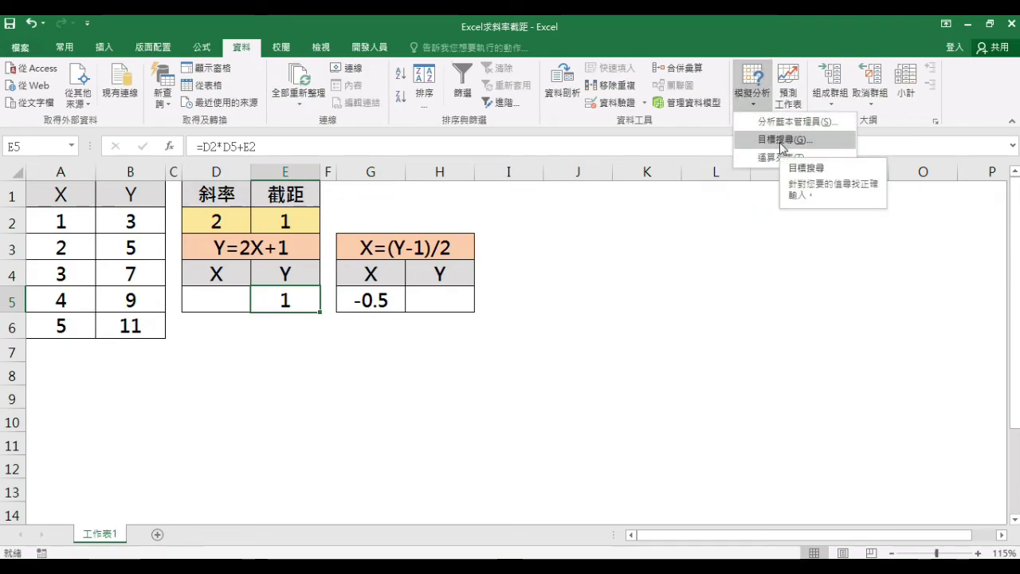
click(779, 142)
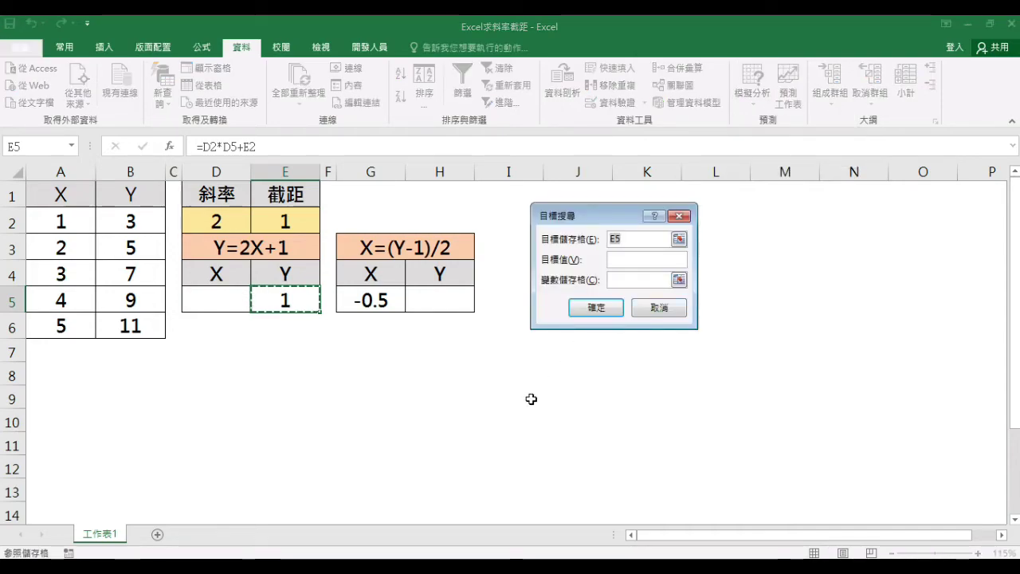
click(293, 305)
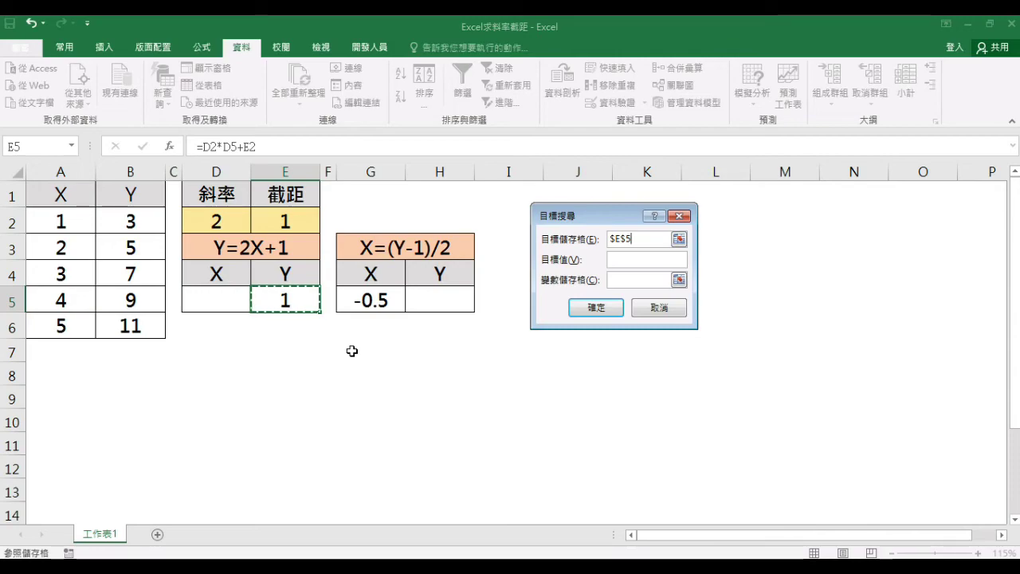
click(634, 259)
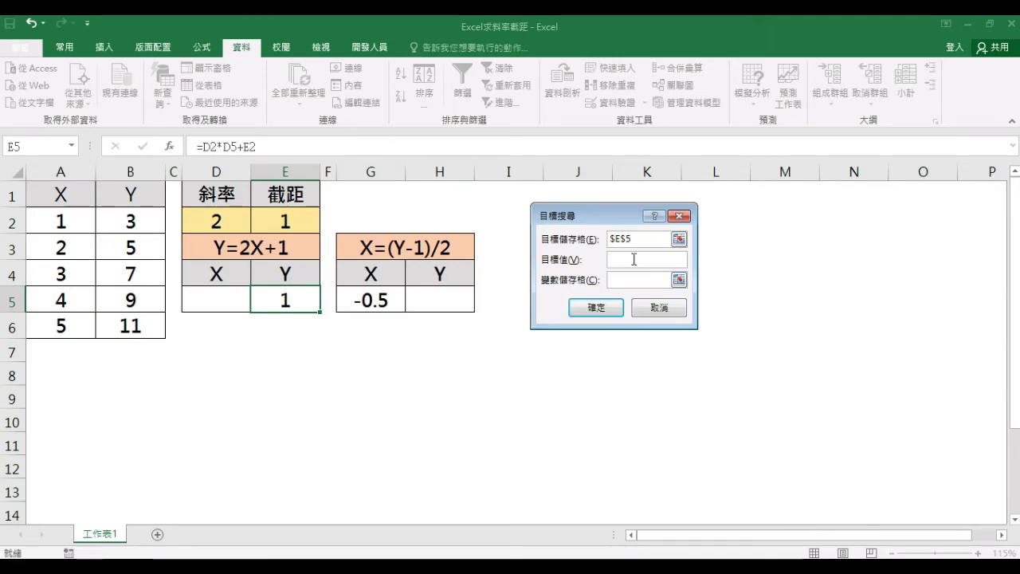
text(13)
click(221, 302)
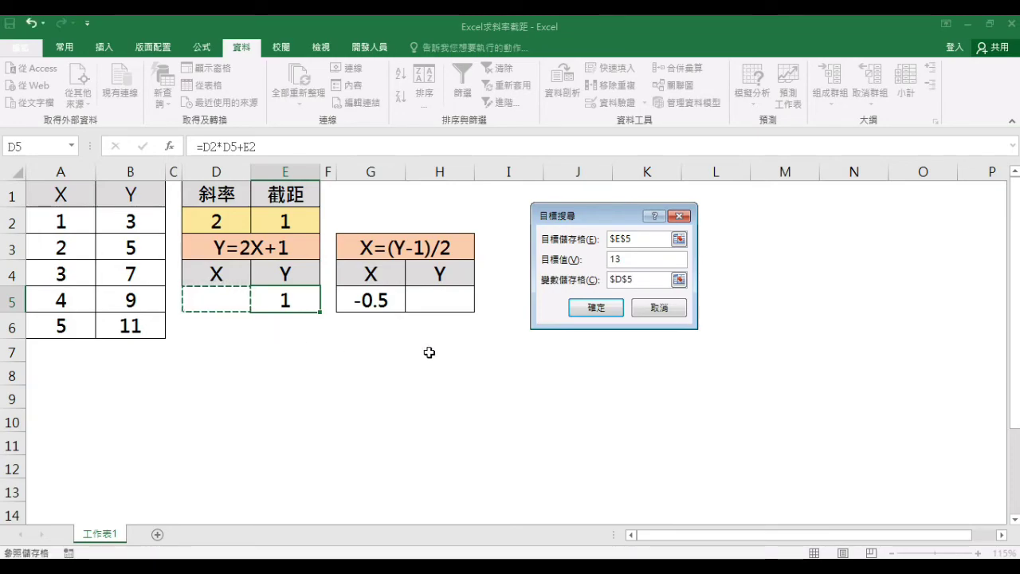
click(584, 310)
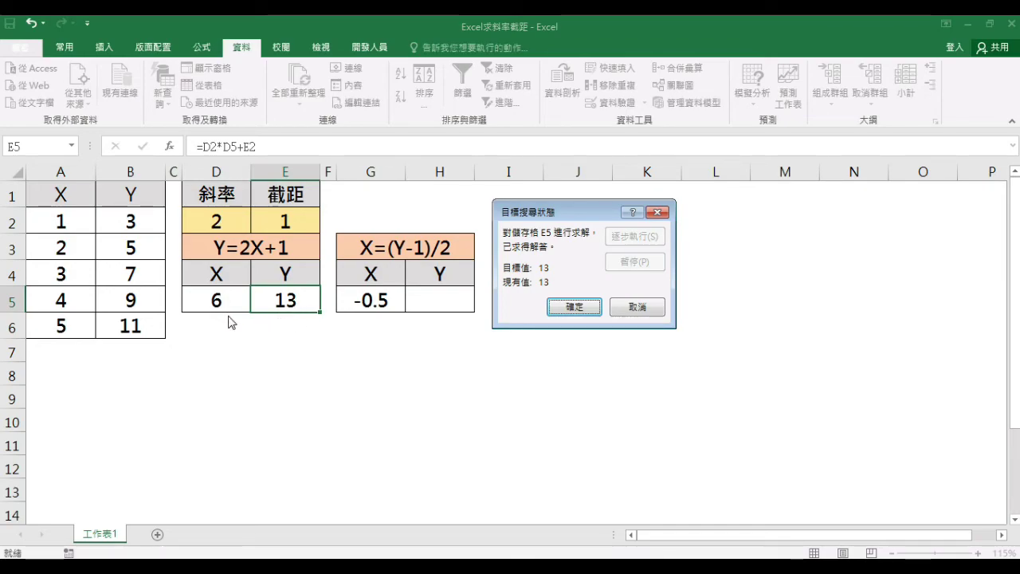
click(574, 307)
Run Goal Seek to bring the X formula in G5 to 6 by changing H5, and accept the solution
click(376, 300)
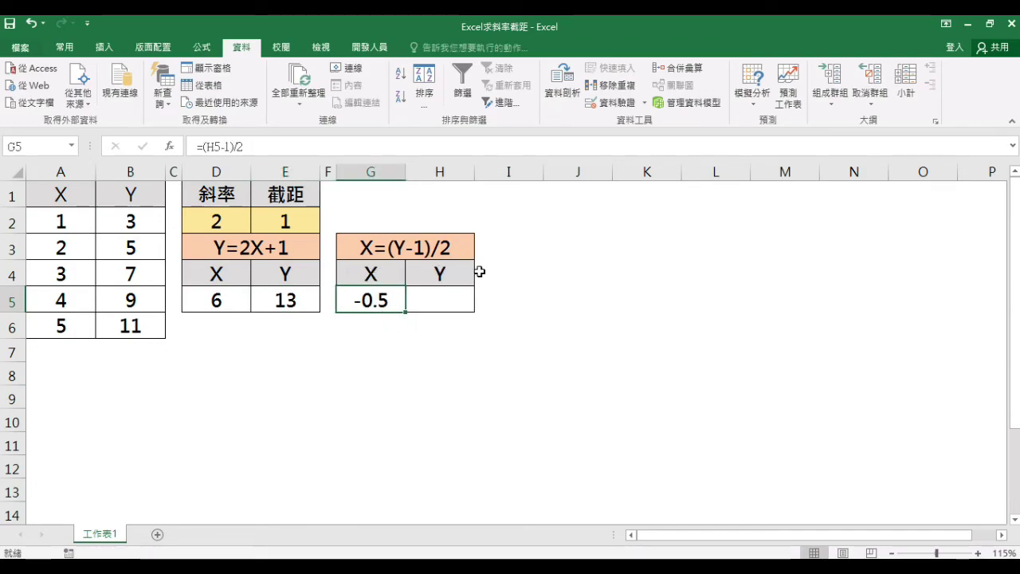
click(753, 106)
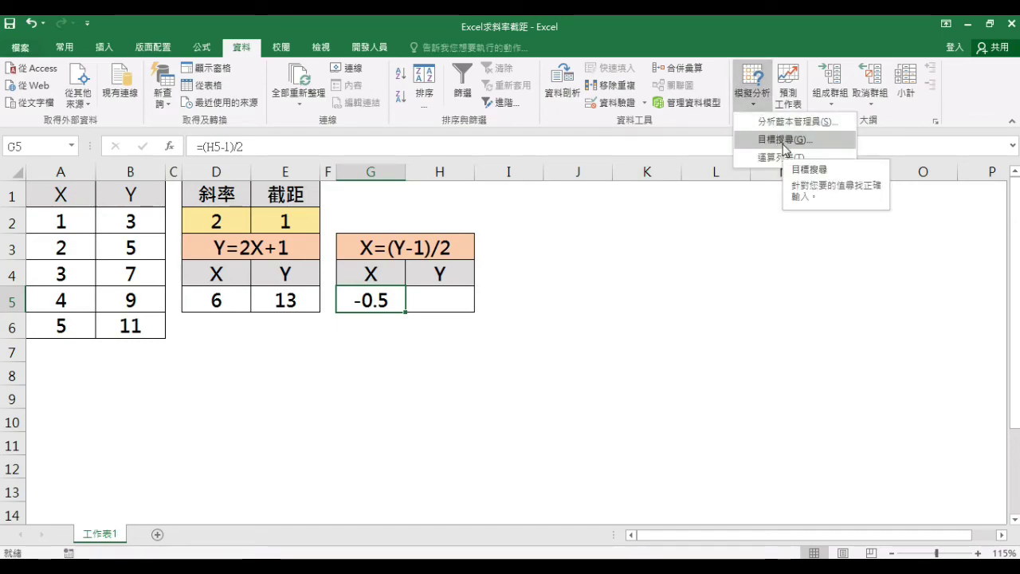
click(785, 147)
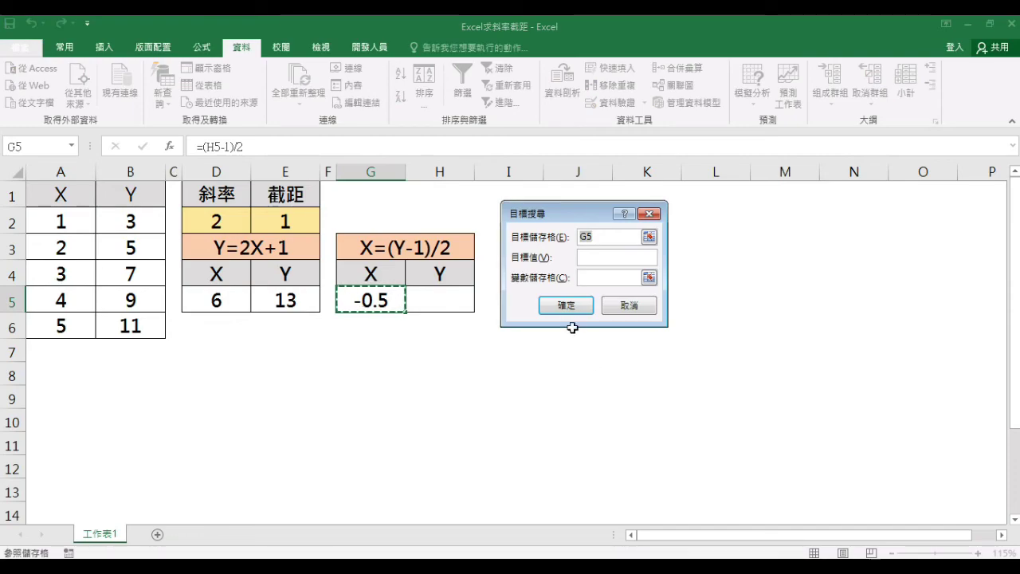
click(381, 300)
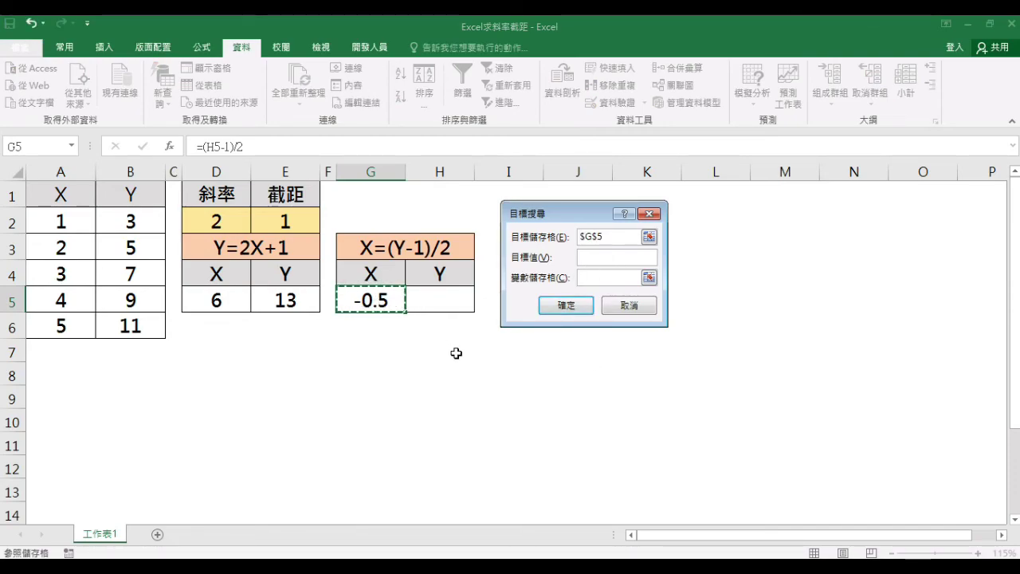
click(615, 259)
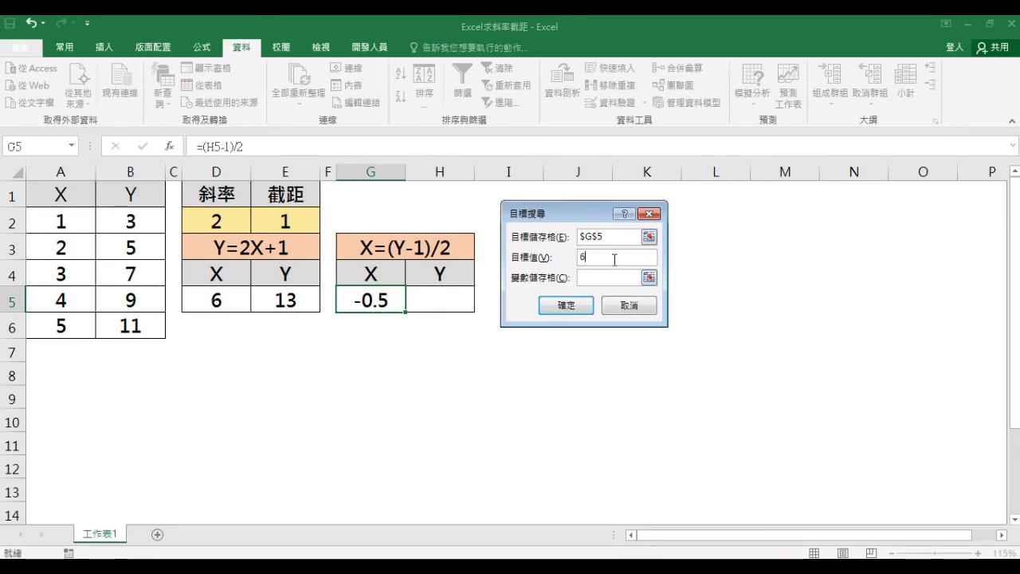
click(611, 279)
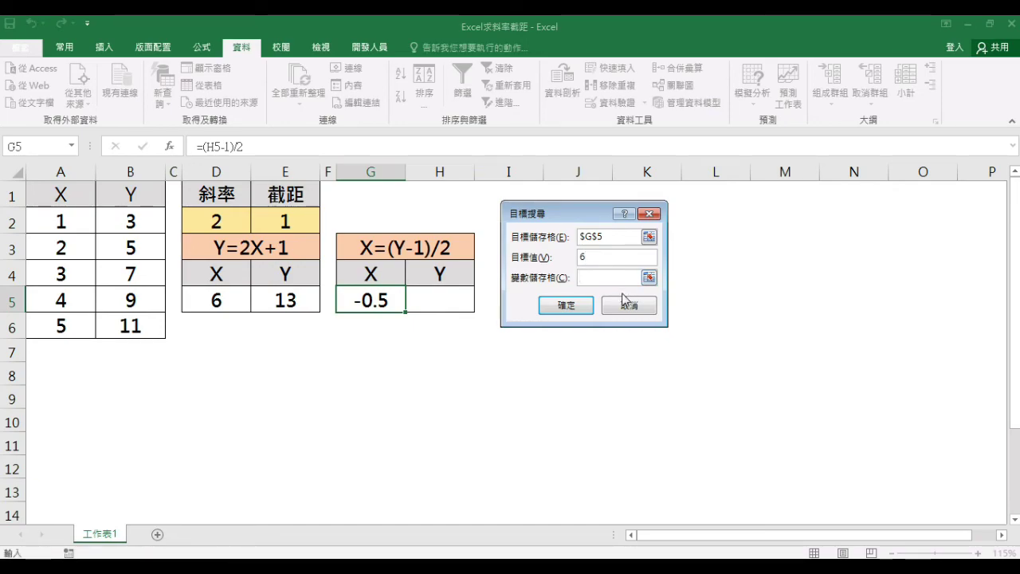
click(452, 296)
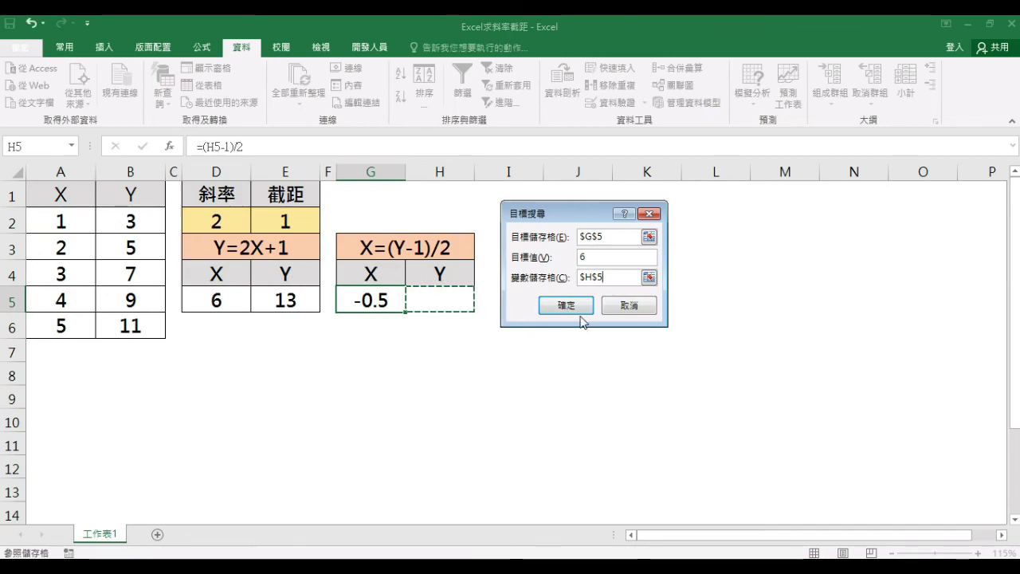
click(577, 311)
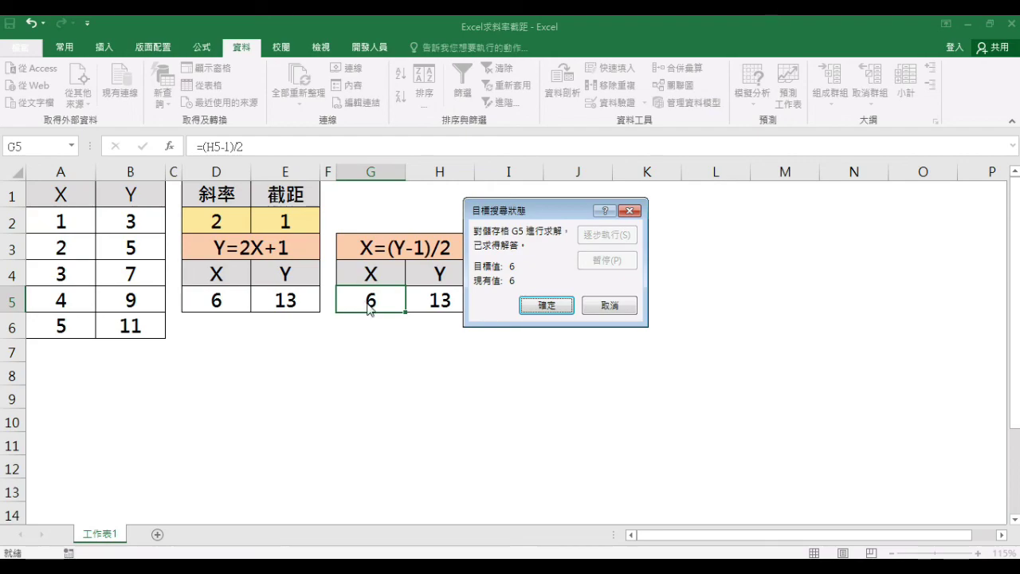
click(545, 306)
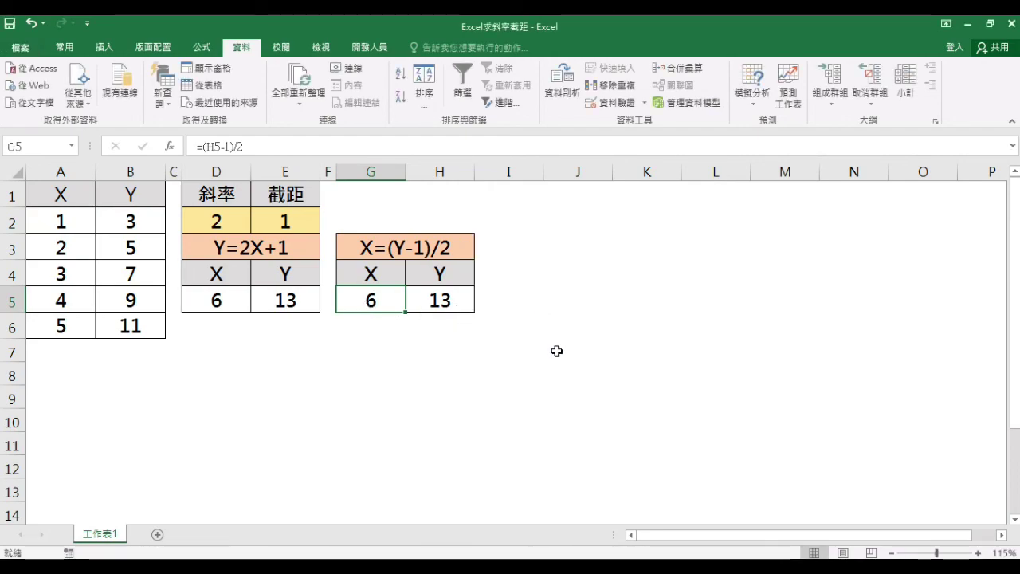